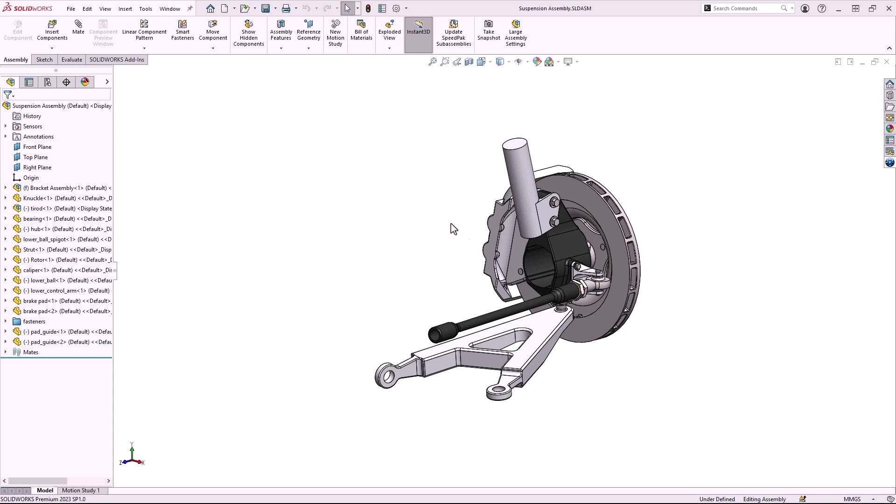
Open the Bracket Assembly subassembly of the suspension in its own window
scroll(587, 278, "down", 5)
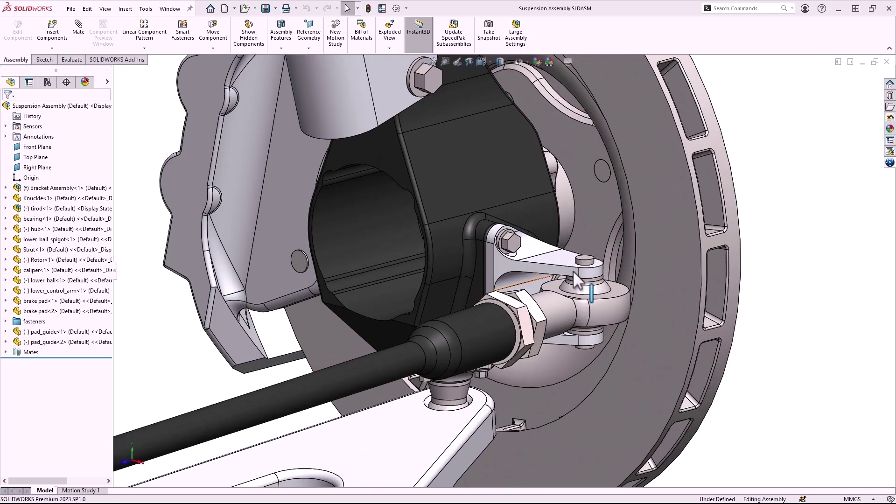
left_click(561, 269)
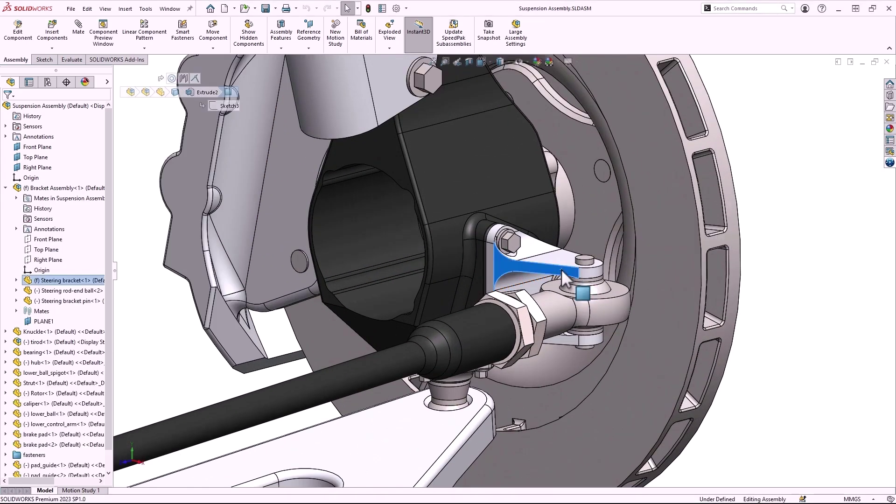
left_click(587, 264)
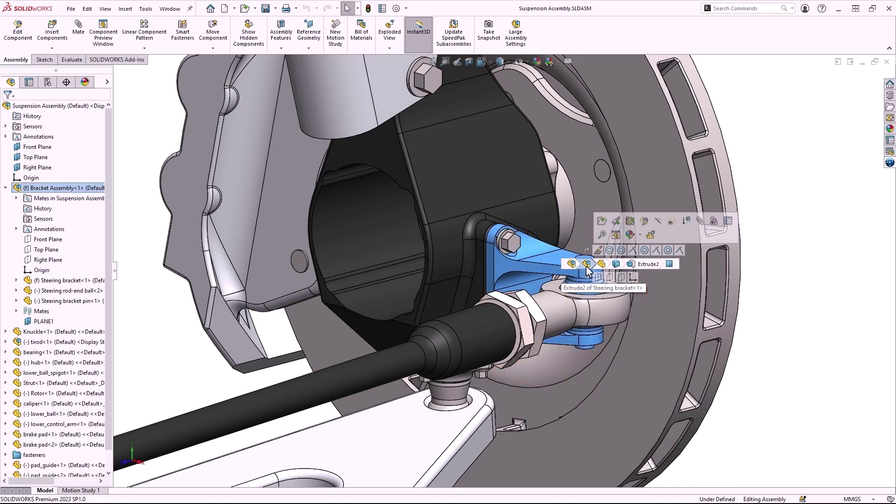
left_click(601, 222)
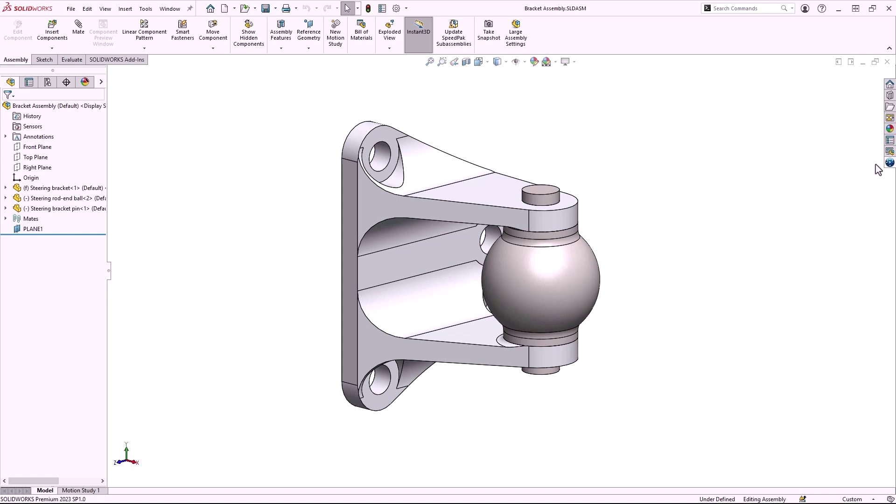
Save the Bracket Assembly and its parts to 3DEXPERIENCE and review their revision and maturity details
left_click(889, 163)
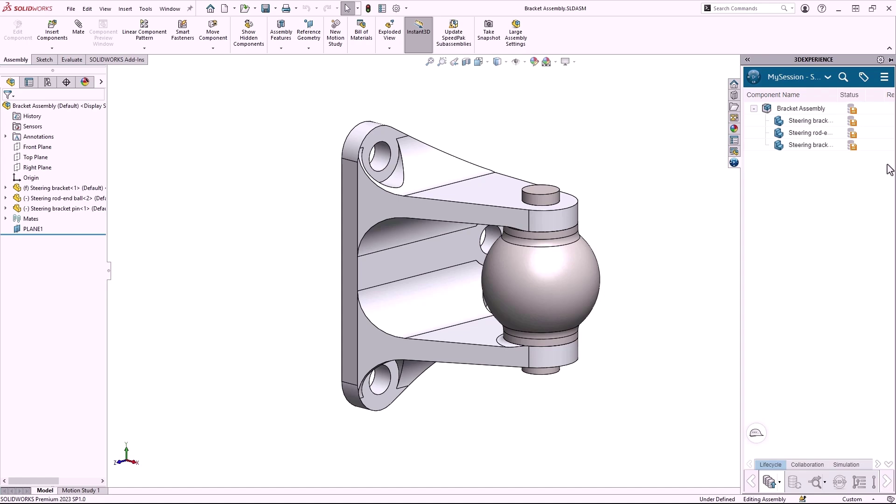
left_click(771, 482)
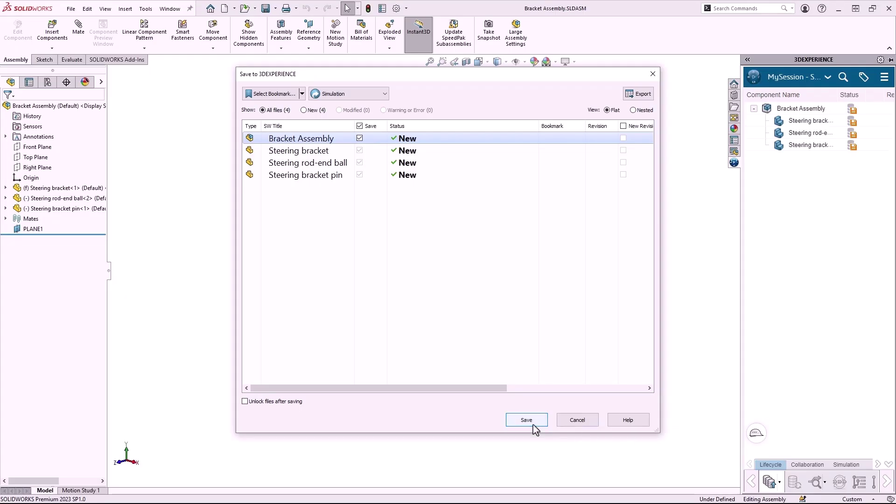
left_click(528, 420)
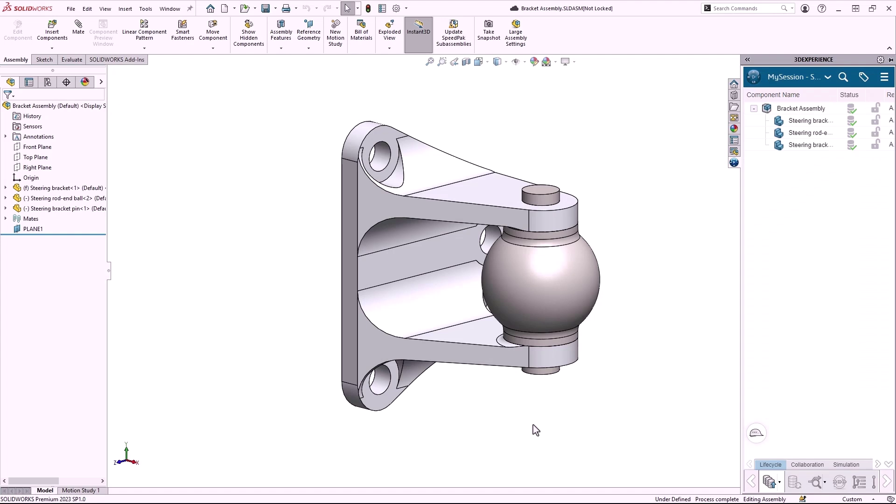
left_click(747, 59)
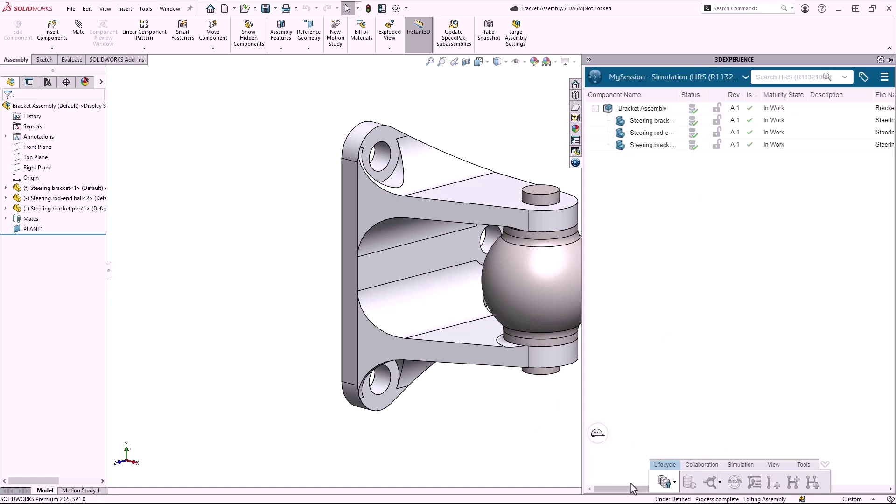
left_click_drag(632, 487, 807, 486)
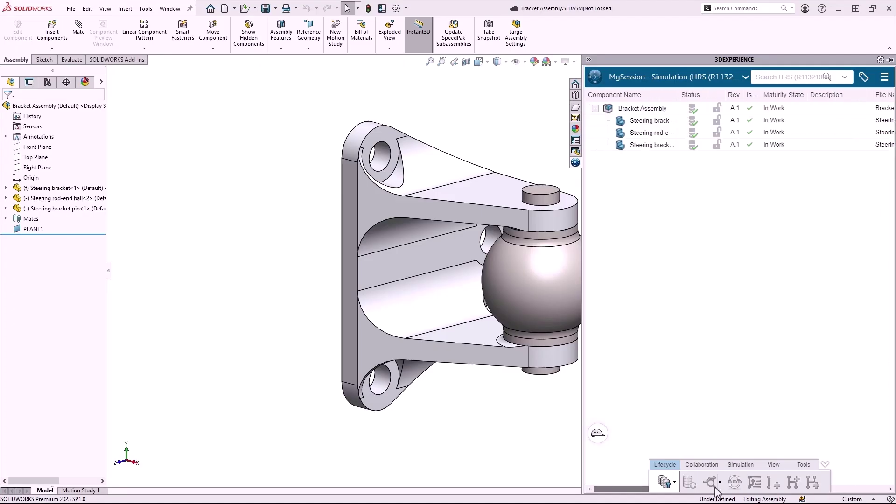
Launch Linear Structural Scenario Creation from the Structural Engineer role for the Bracket Assembly
left_click(640, 111)
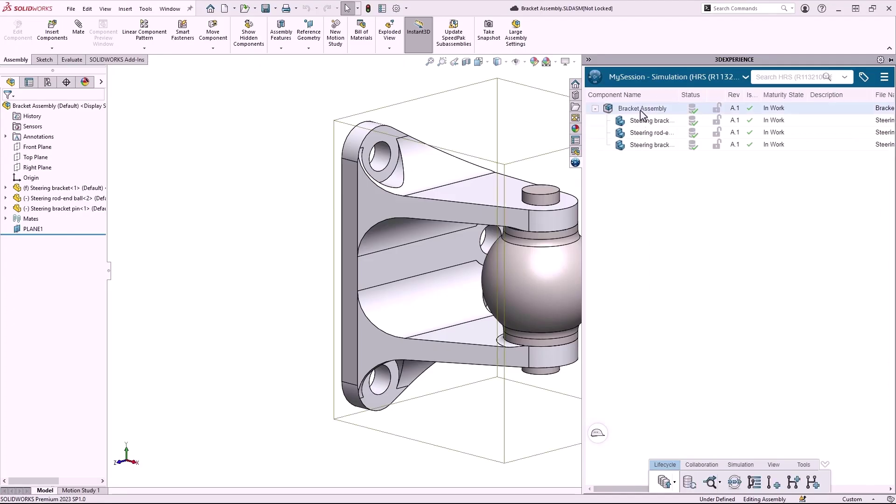
left_click(599, 85)
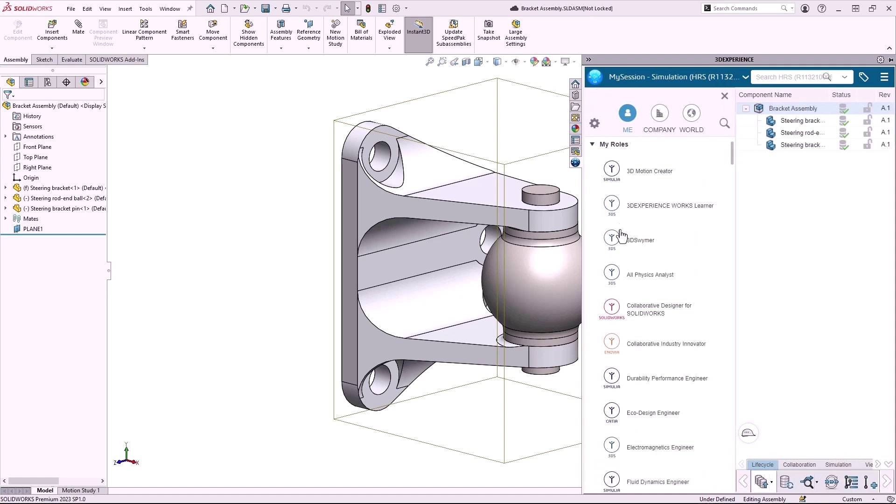
scroll(635, 281, "down", 5)
scroll(634, 281, "down", 3)
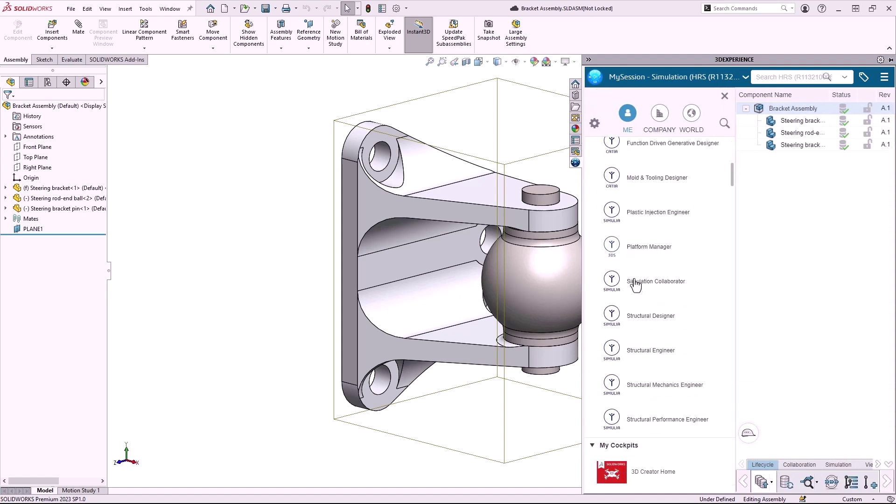
left_click(651, 350)
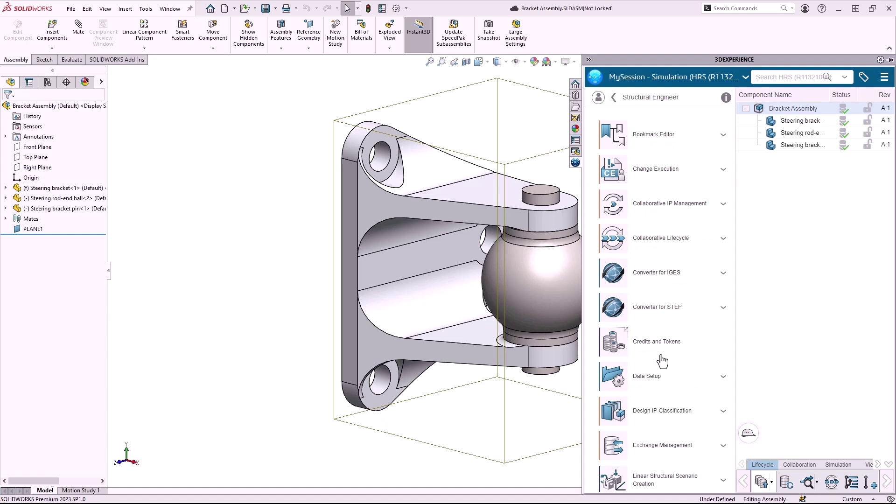
scroll(662, 360, "down", 3)
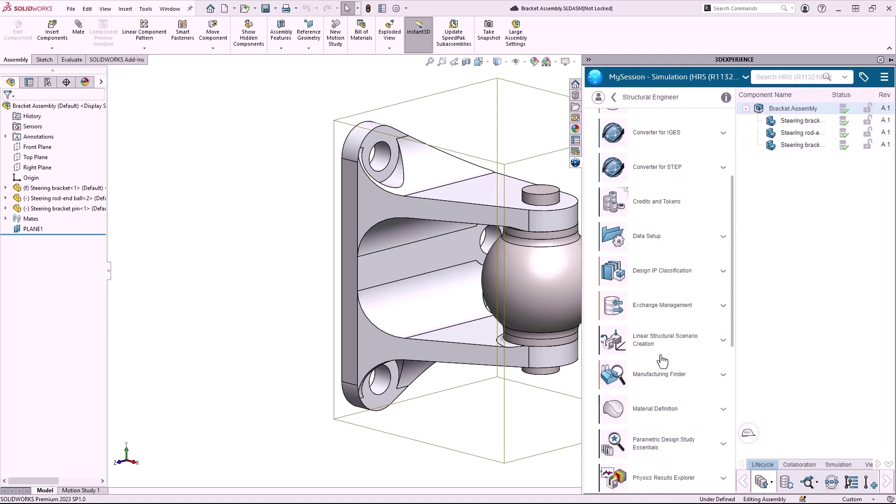
left_click(663, 351)
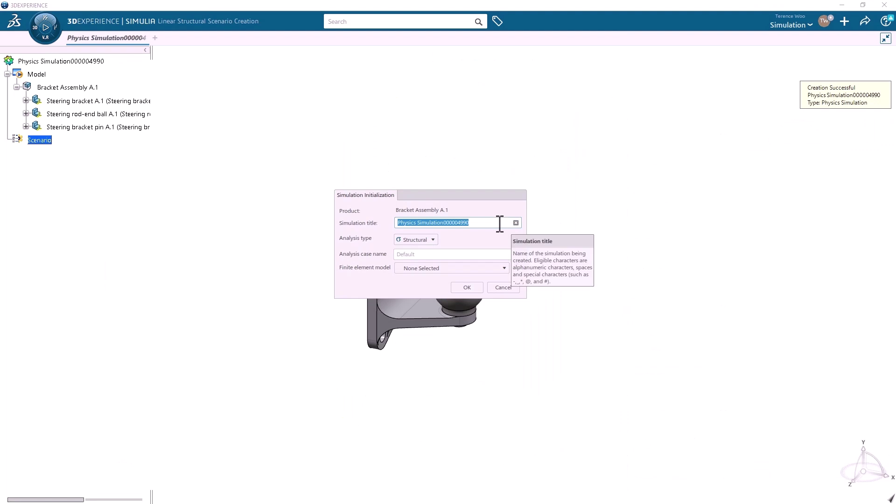
Initialize a Structural simulation of the bracket assembly titled "Bracket Simulation"
type("B")
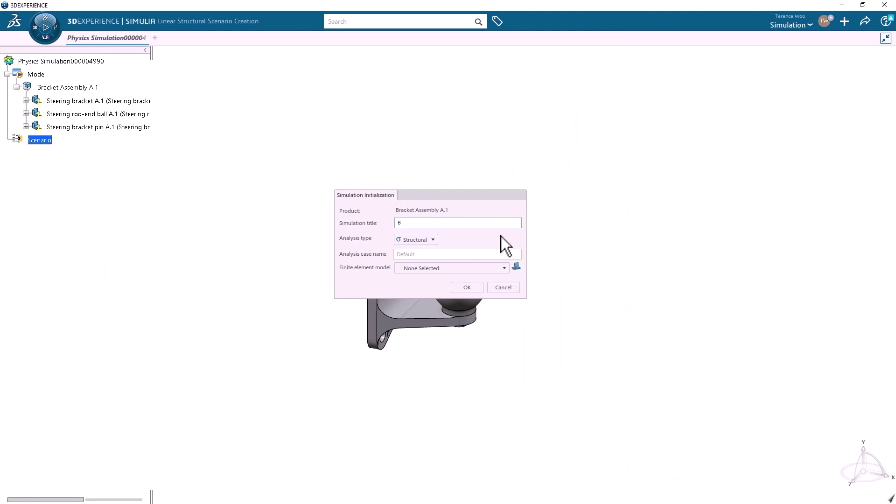
type("racket Simulation")
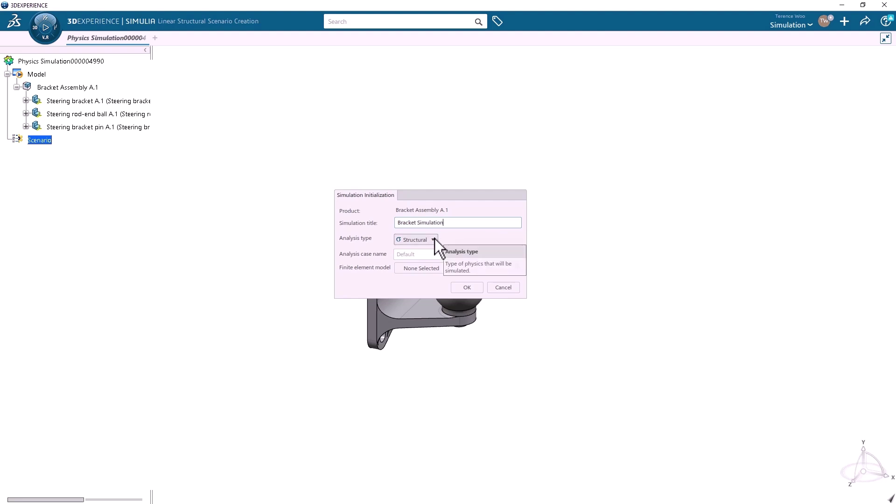
left_click(434, 240)
left_click(433, 251)
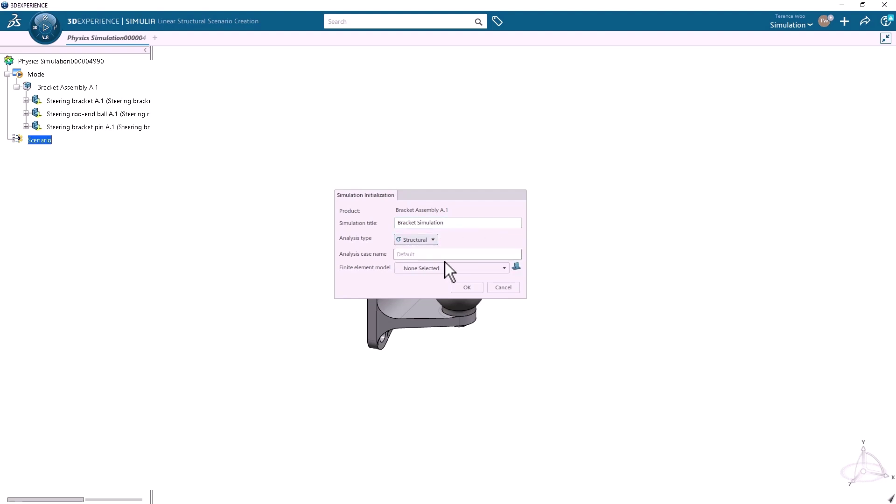
left_click(467, 287)
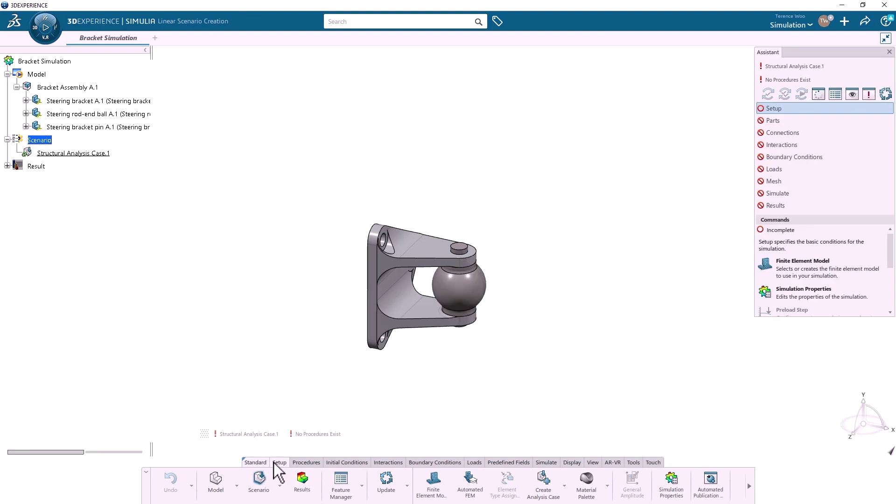
left_click(305, 462)
left_click(348, 462)
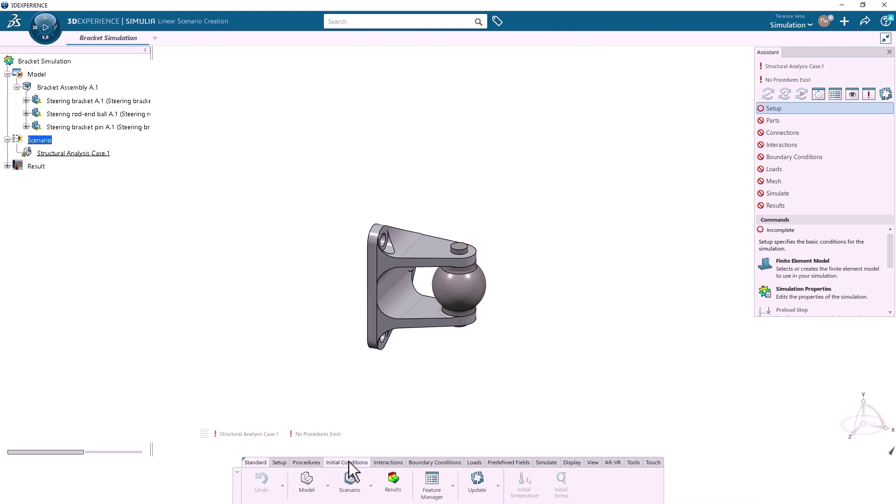
left_click(391, 463)
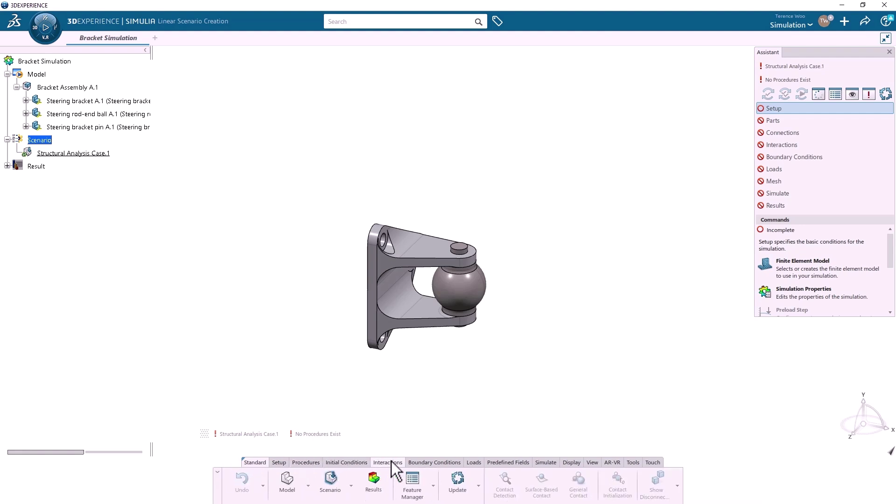
left_click(283, 461)
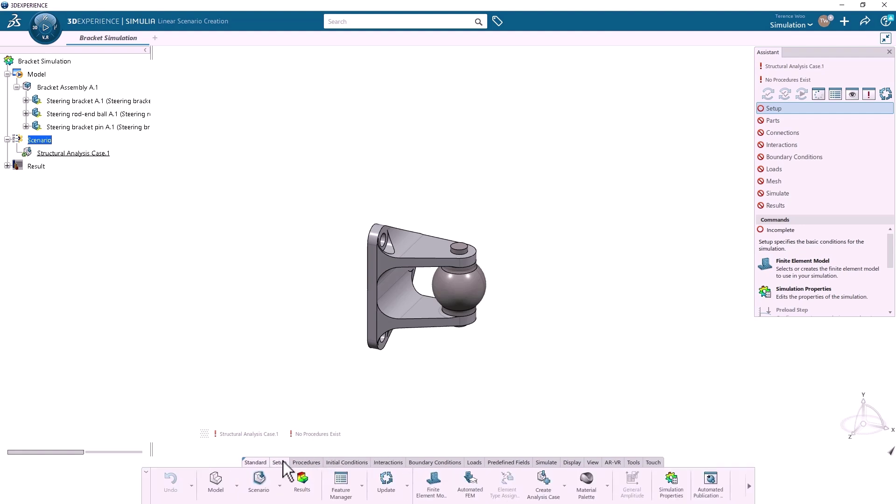
Switch the command display to icons only and restore it to icons and text
right_click(293, 474)
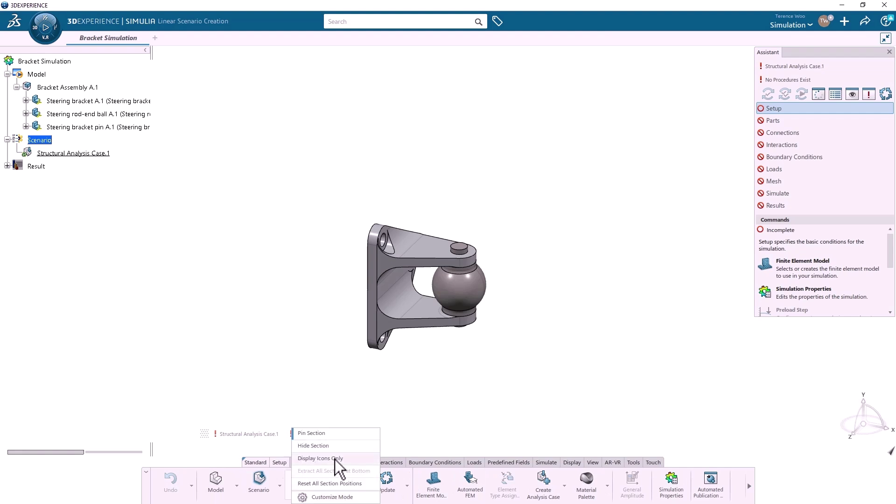
left_click(320, 459)
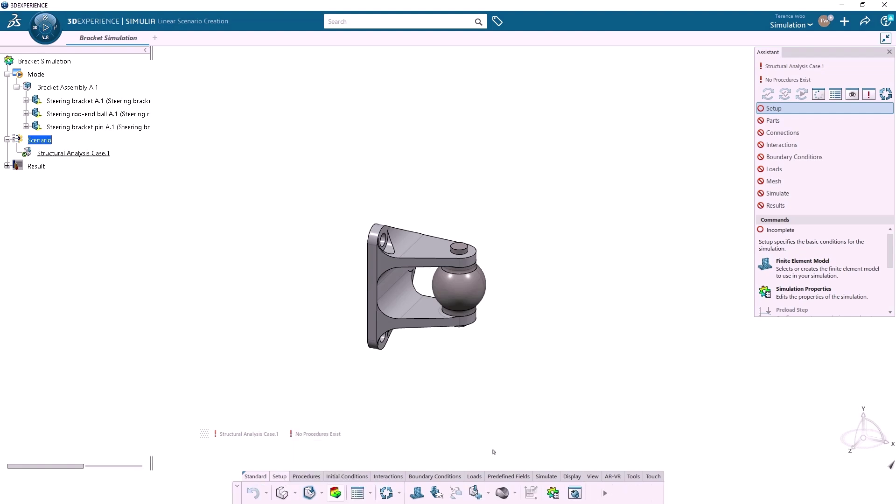
right_click(619, 496)
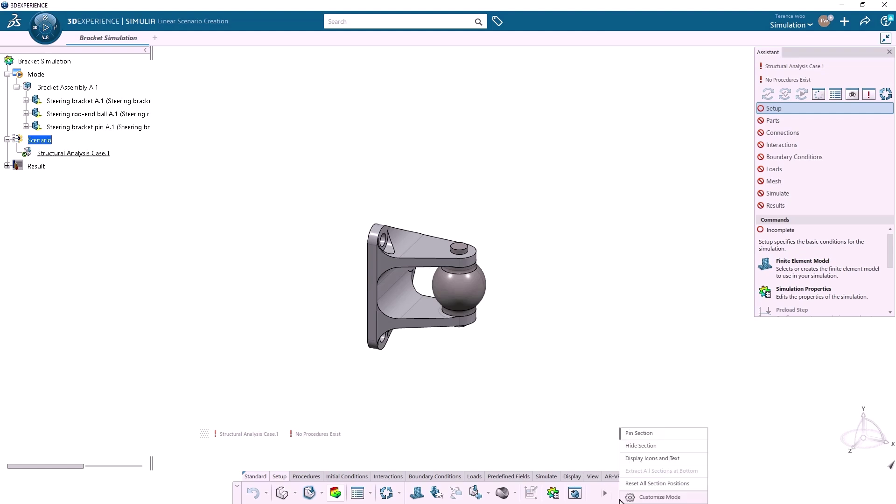
left_click(672, 460)
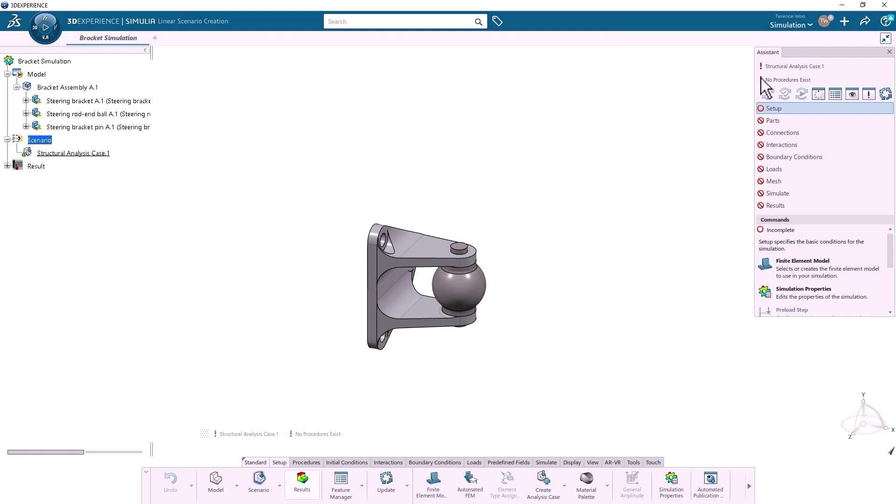
Choose SOLIDWORKS as the profile in the common preferences and accept the setting
left_click(824, 26)
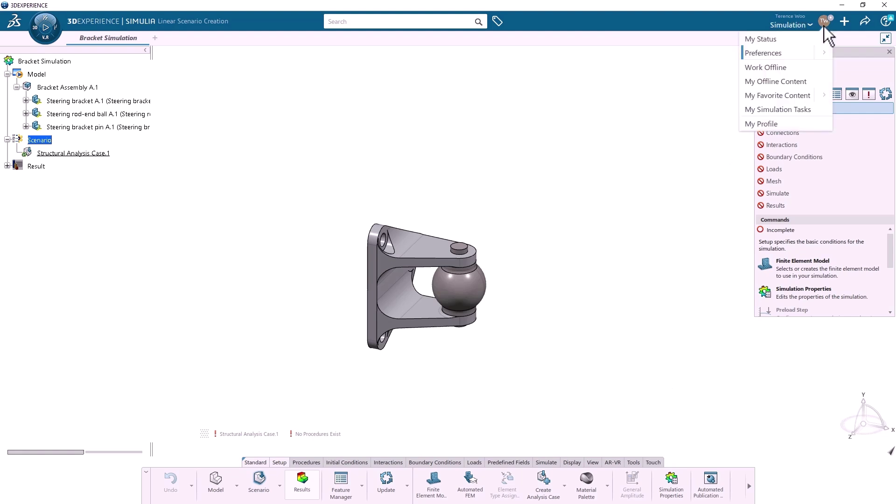
left_click(792, 54)
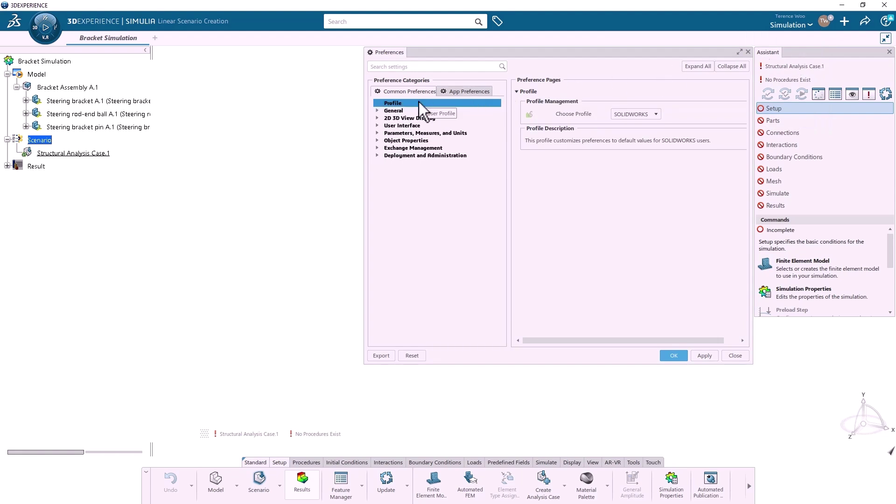
left_click(655, 114)
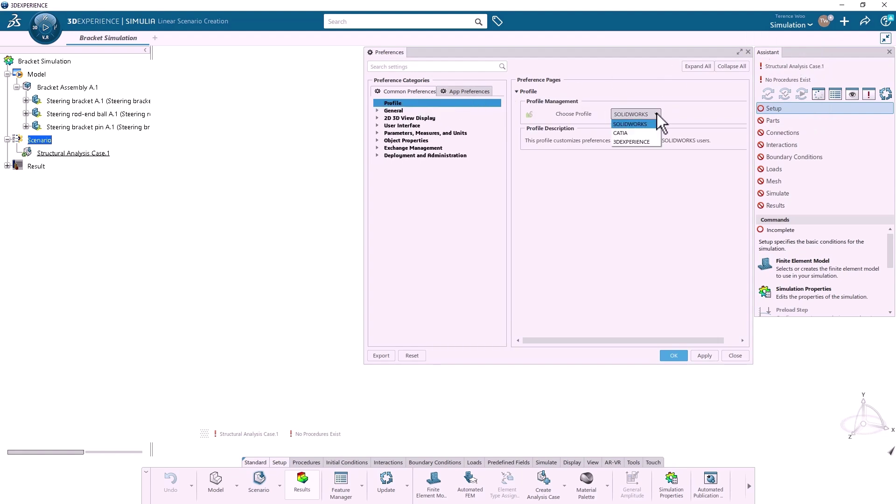
left_click(652, 126)
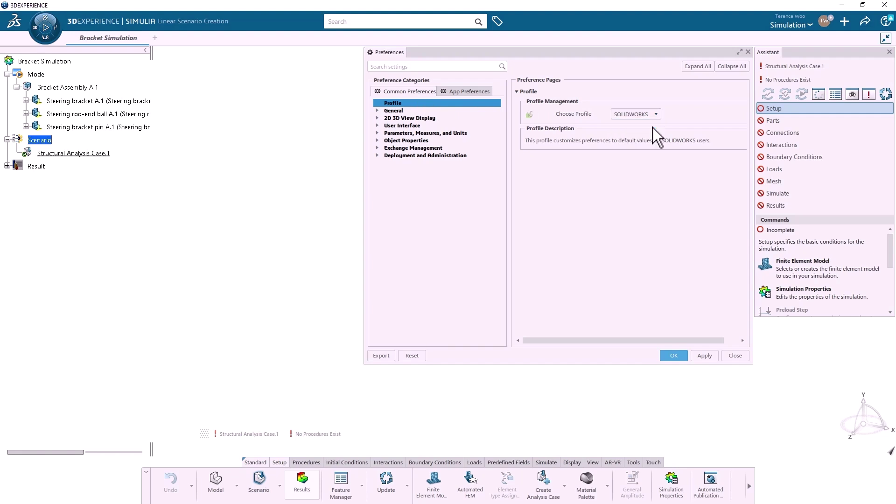
left_click(680, 352)
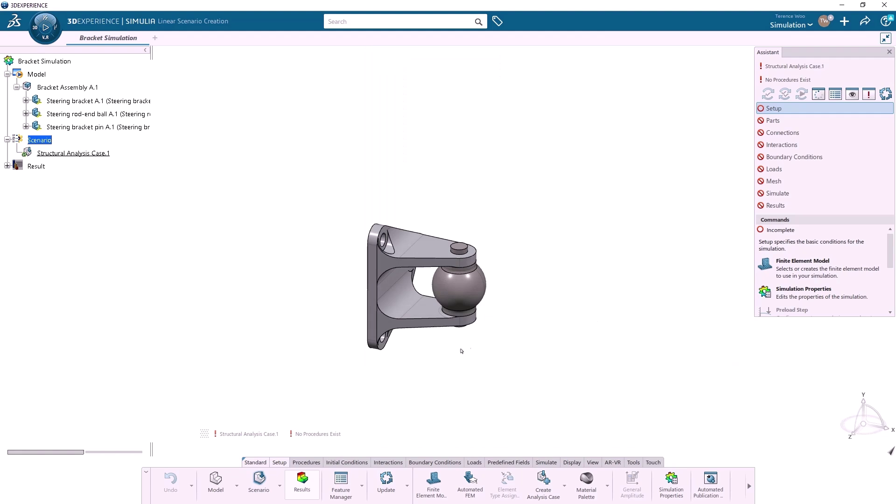
middle_click_drag(459, 351, 431, 337)
scroll(428, 284, "up", 4)
scroll(414, 278, "down", 2)
scroll(414, 278, "down", 1)
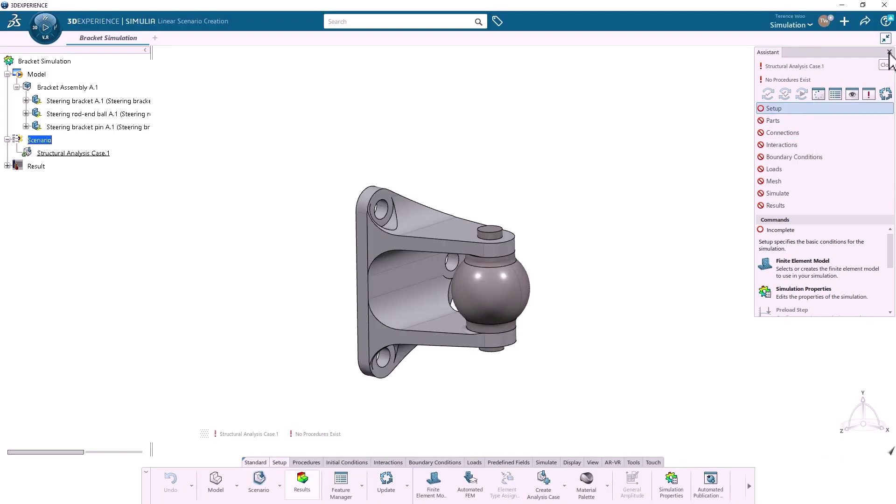
Close the simulation Assistant and bring it back
left_click(889, 53)
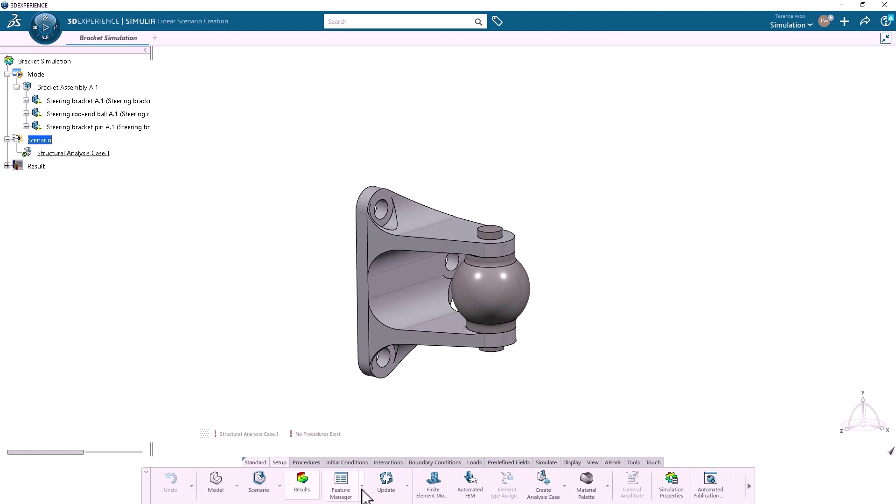
left_click(362, 487)
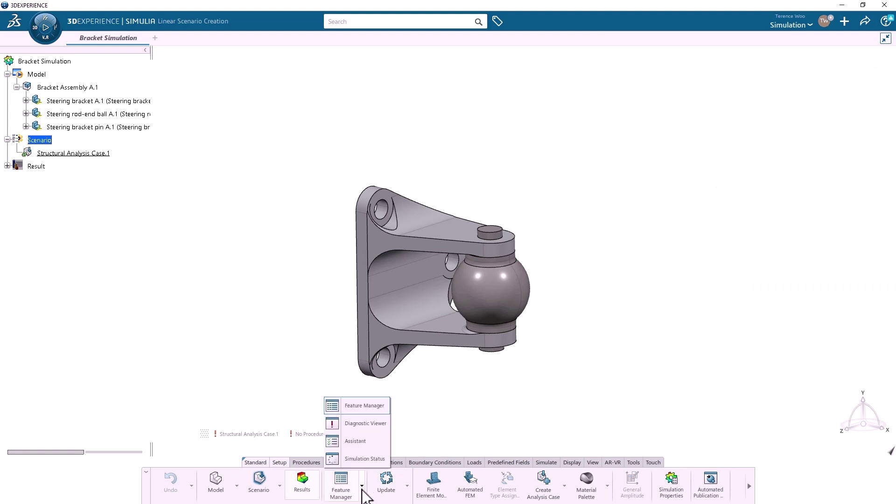
left_click(365, 442)
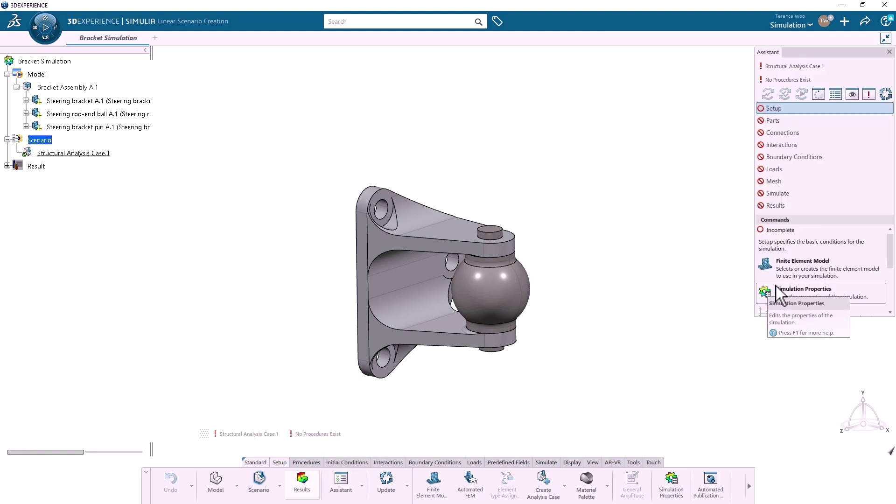
Create a finite element model for the bracket assembly using the Automatic initialization method with main bodies as mesh supports
left_click(827, 267)
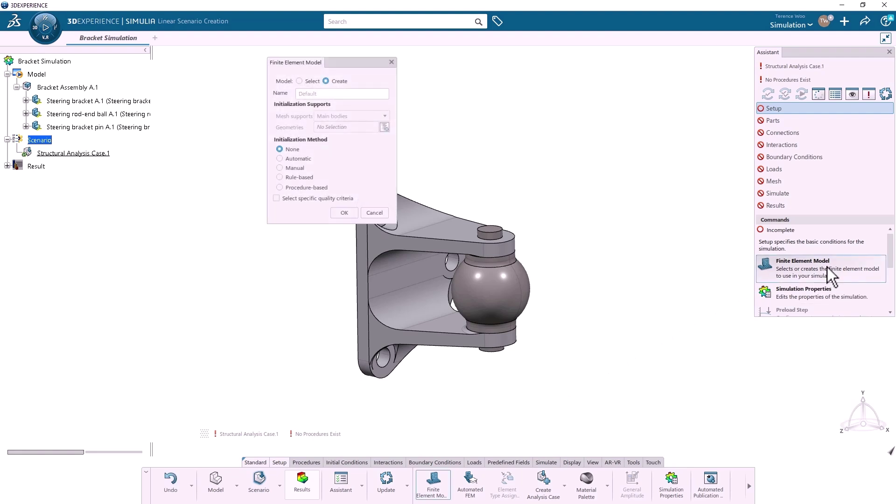
left_click(308, 161)
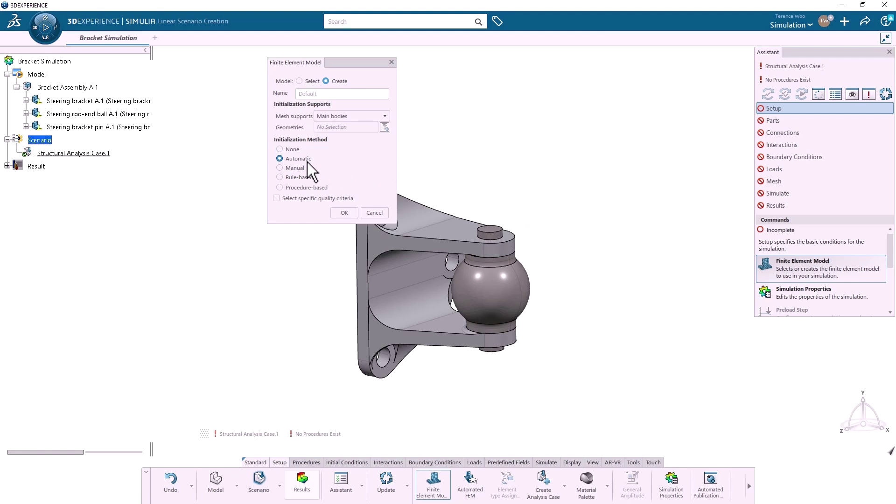
left_click(351, 212)
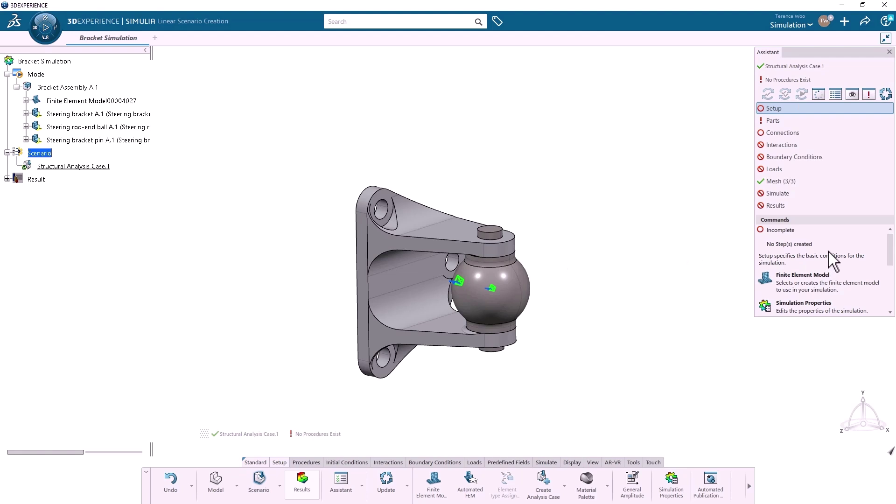
Add a Static Perturbation Step to the structural analysis case with its default name
left_click_drag(891, 256, 893, 297)
left_click(855, 291)
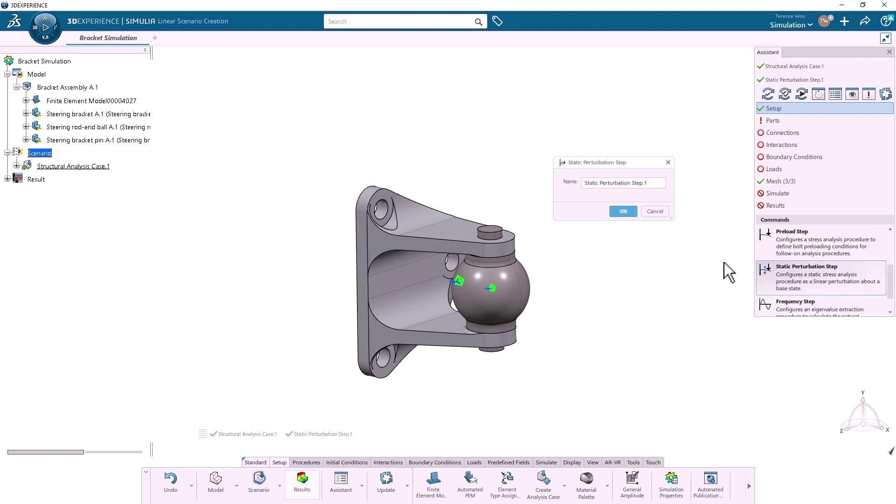
left_click(633, 212)
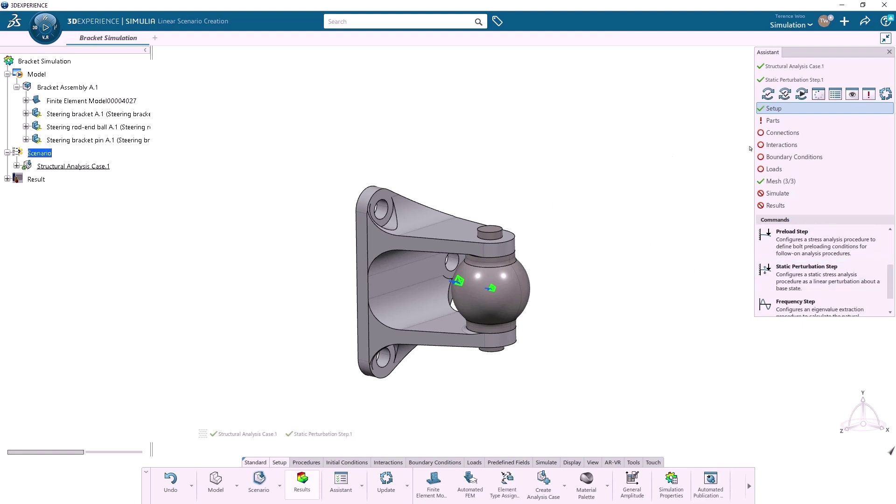
Find the 6061-T6 aluminium alloy in the material library and apply it to the steering bracket
left_click(790, 122)
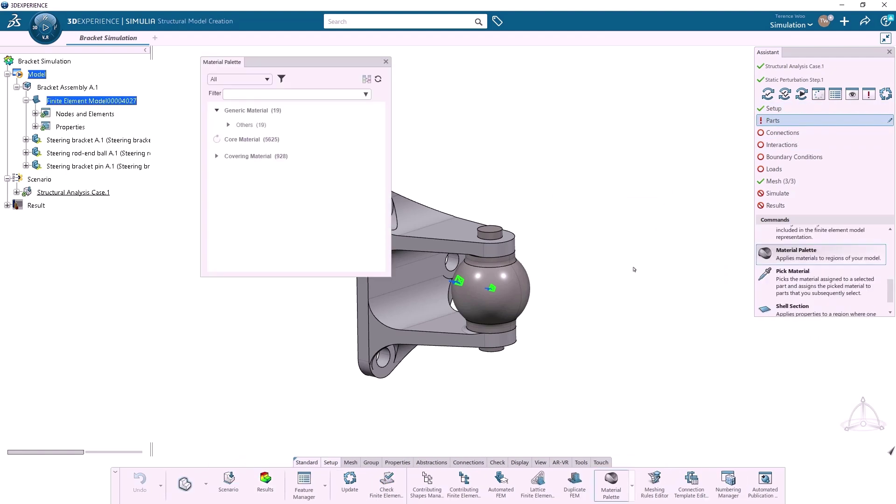
key("Escape")
mouse_move(890, 290)
left_mouse_down()
mouse_move(890, 262)
mouse_move(891, 296)
left_mouse_up()
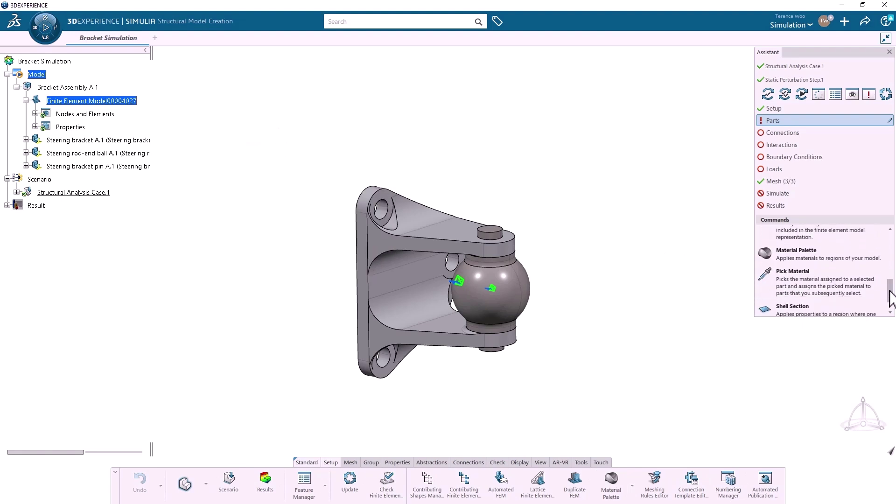
left_click(834, 255)
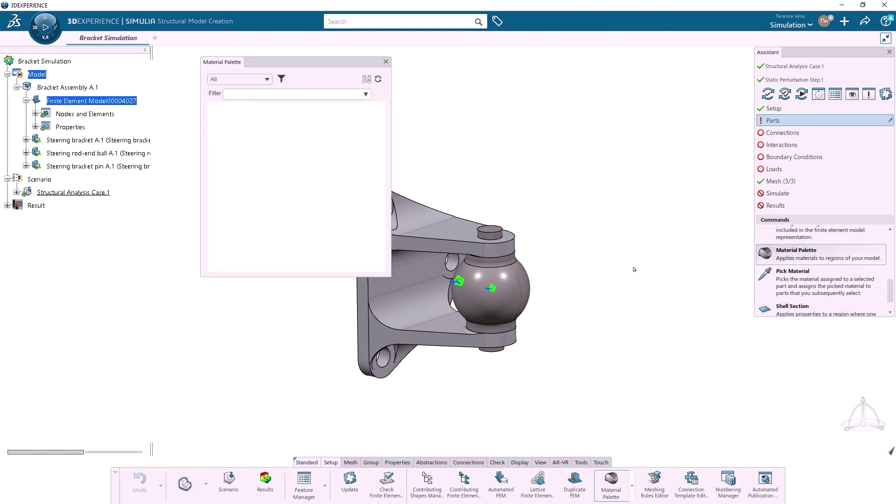
left_click(350, 94)
type("6061-t6")
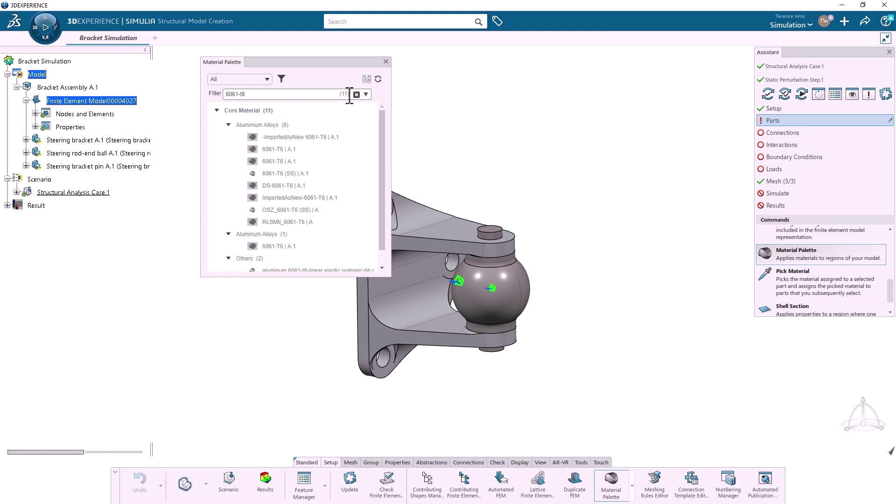
right_click(279, 149)
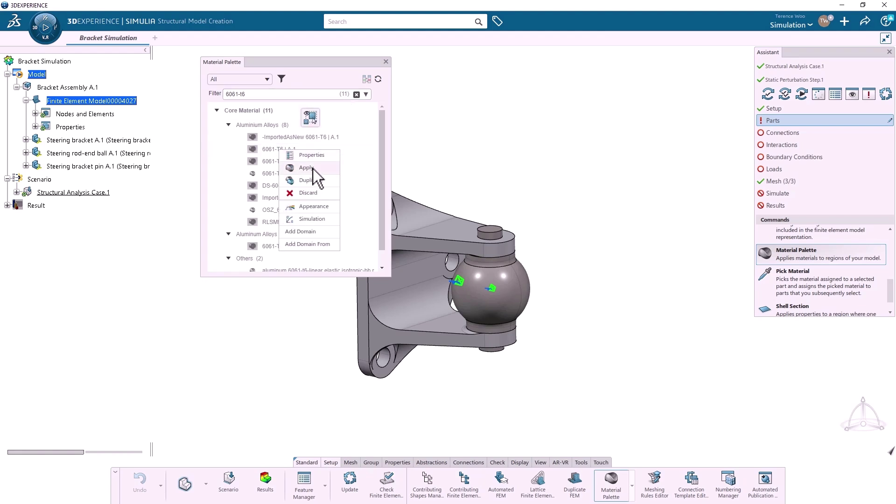
left_click(314, 169)
left_click(409, 219)
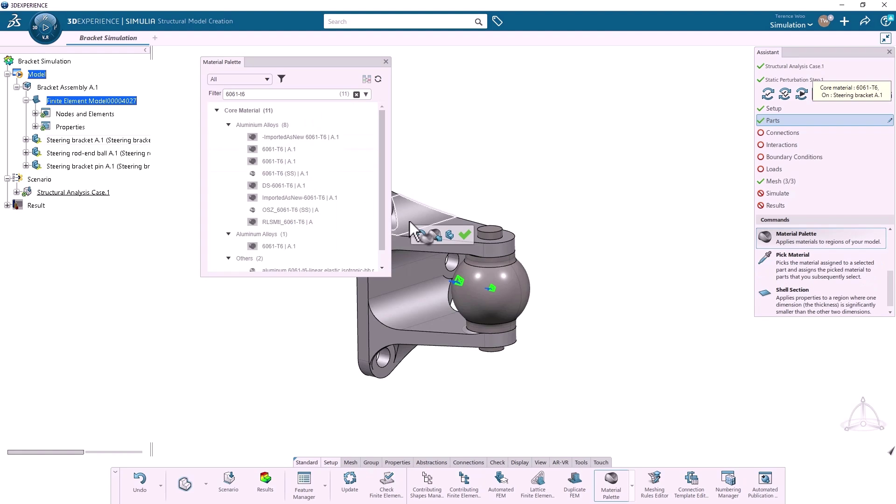
left_click(464, 234)
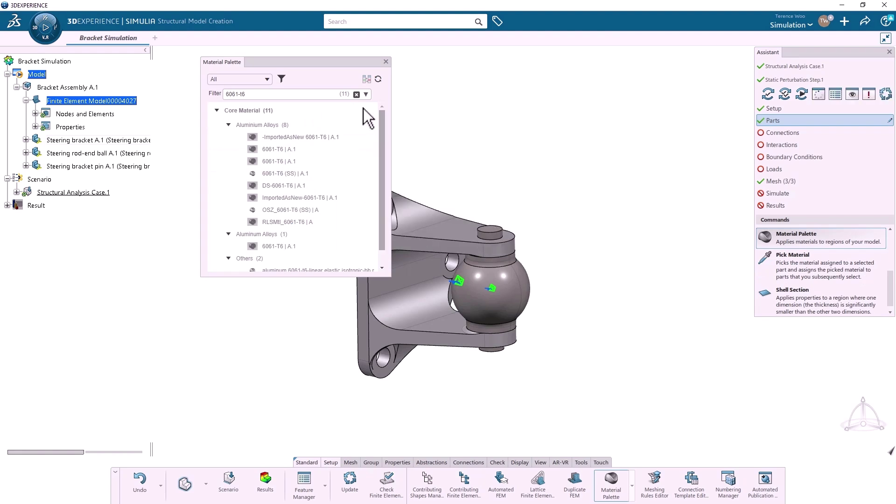
Filter the material library for alloy steel and apply Alloy Steel to the steering bracket pin
left_click(356, 95)
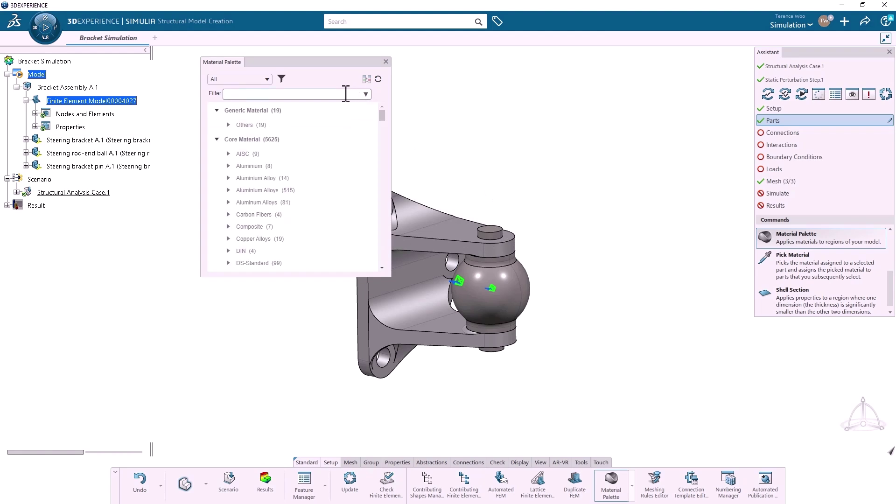
type("alloy steel")
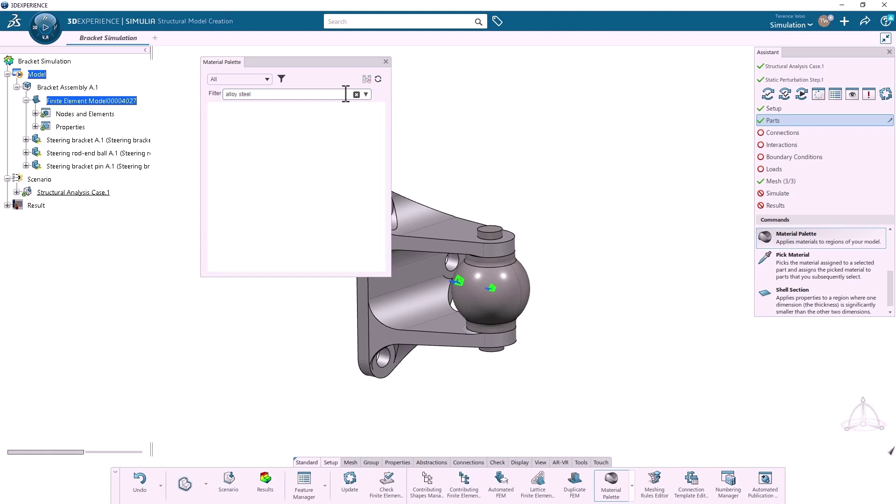
right_click(295, 185)
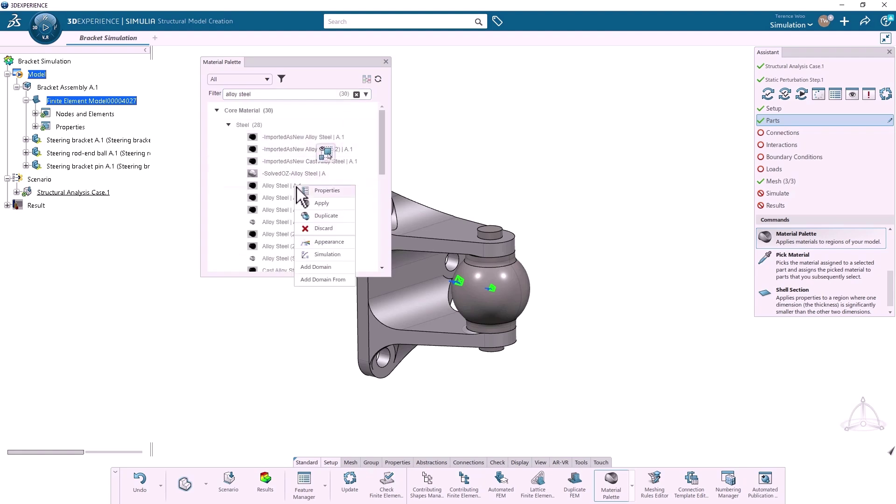
left_click(322, 204)
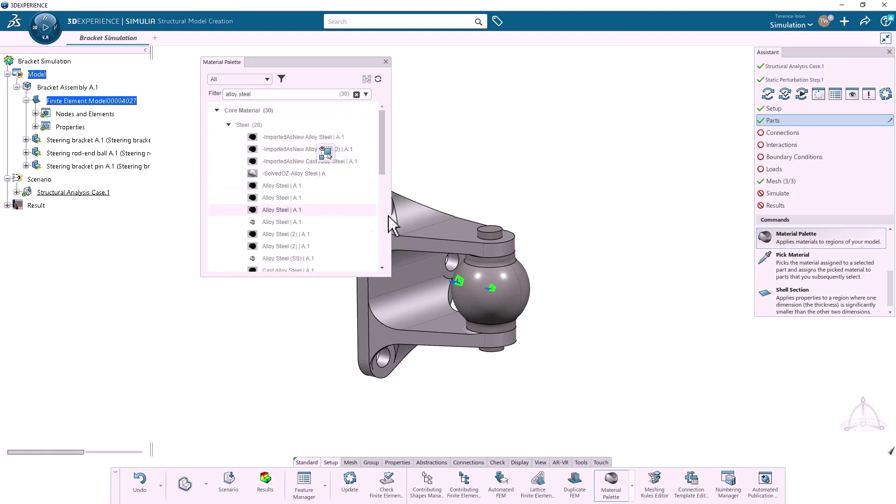
left_click(498, 231)
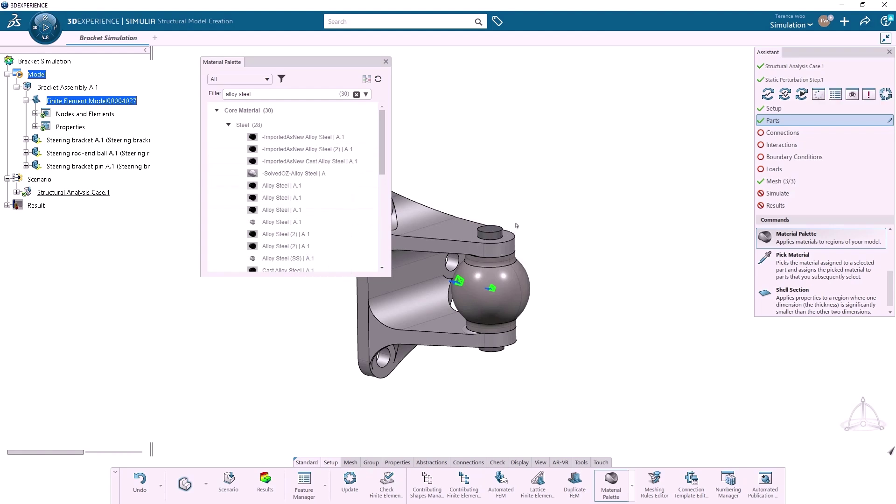
Apply Alloy Steel to the steering rod-end ball and close the material palette
right_click(298, 189)
left_click(318, 204)
left_click(471, 266)
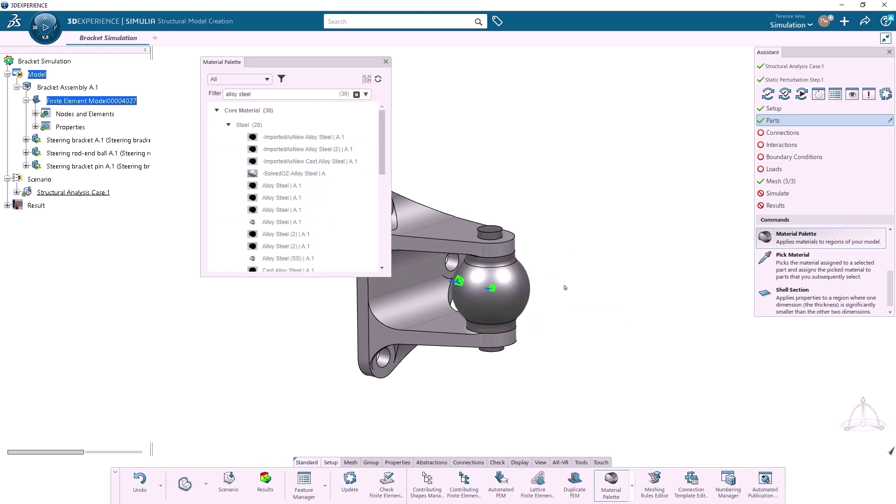
left_click(385, 61)
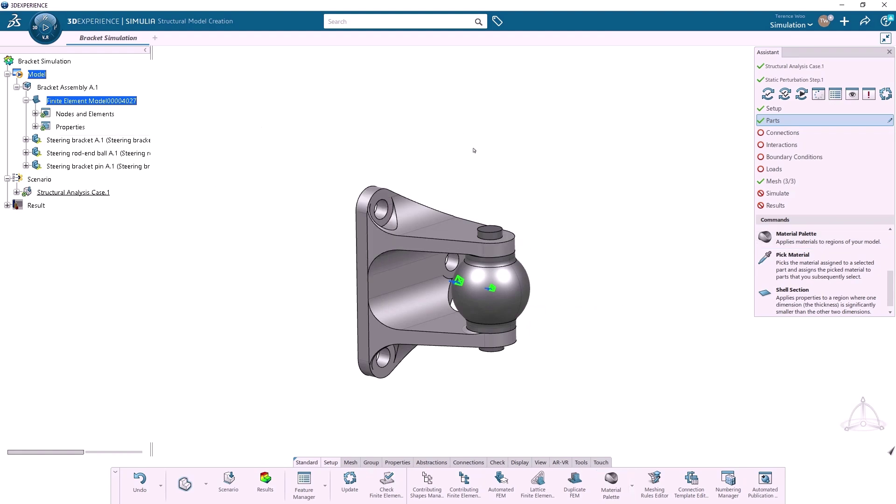
left_click(816, 135)
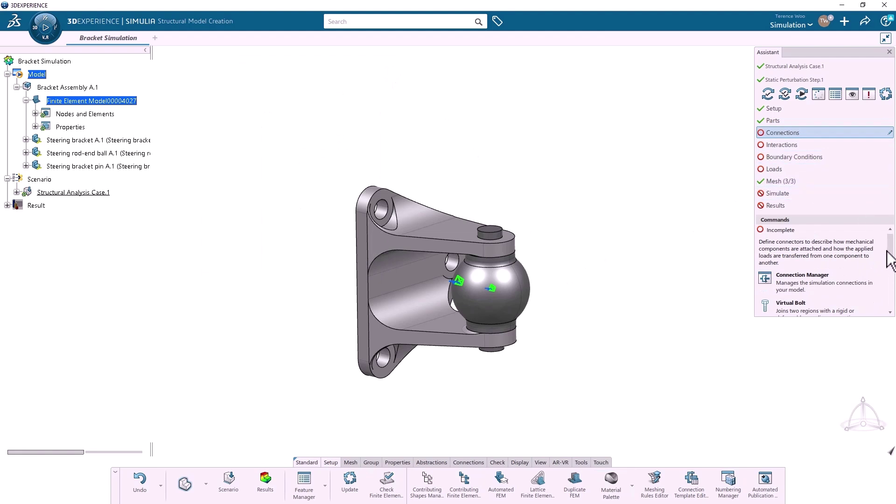
left_click_drag(891, 261, 891, 309)
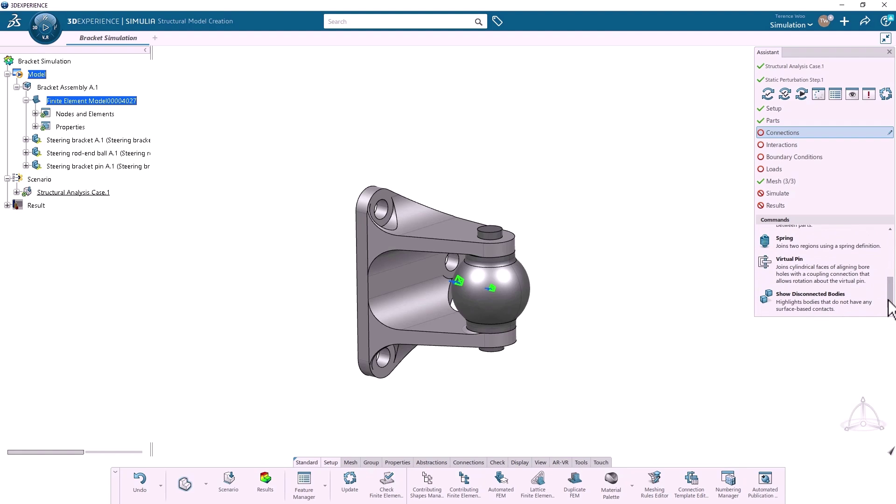
left_click(466, 462)
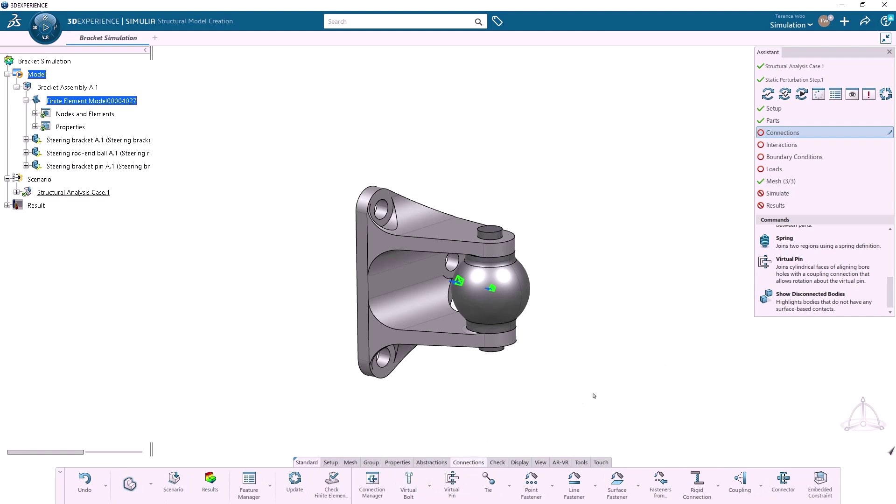
Run Contact Detection on the whole model with surfaces tied together to find the contacting surface pairs
left_click(790, 146)
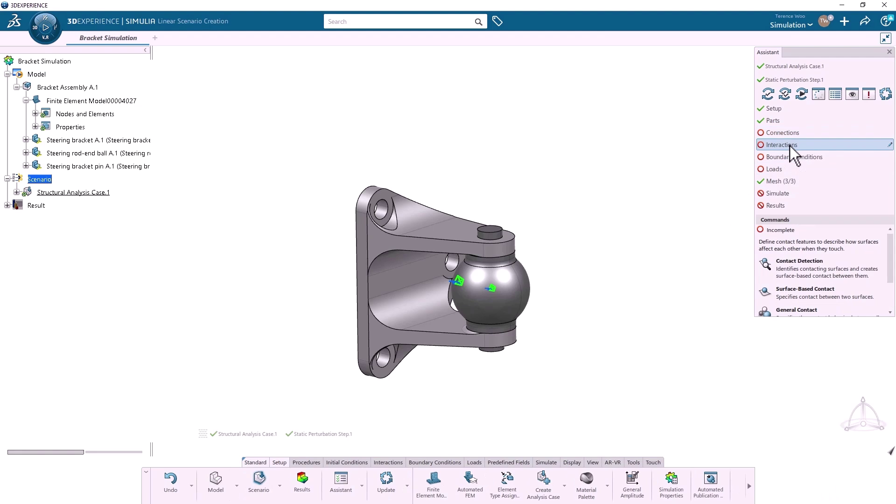
left_click(853, 263)
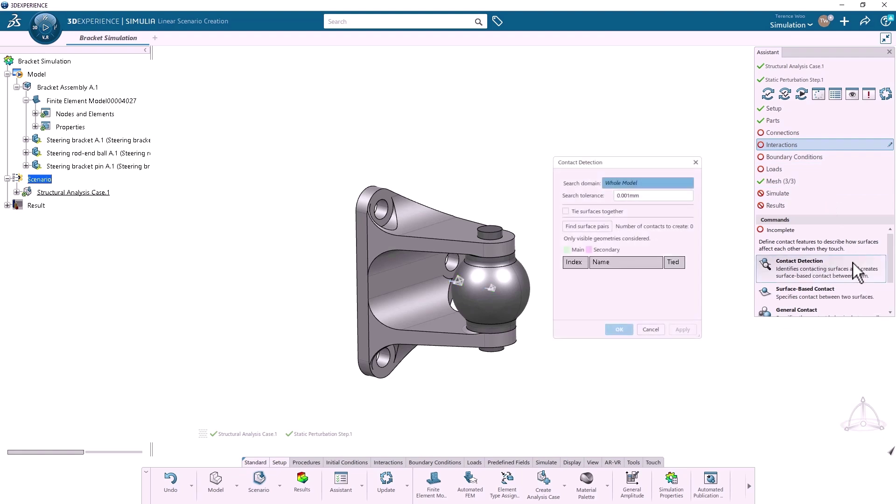
left_click(593, 211)
left_click(591, 225)
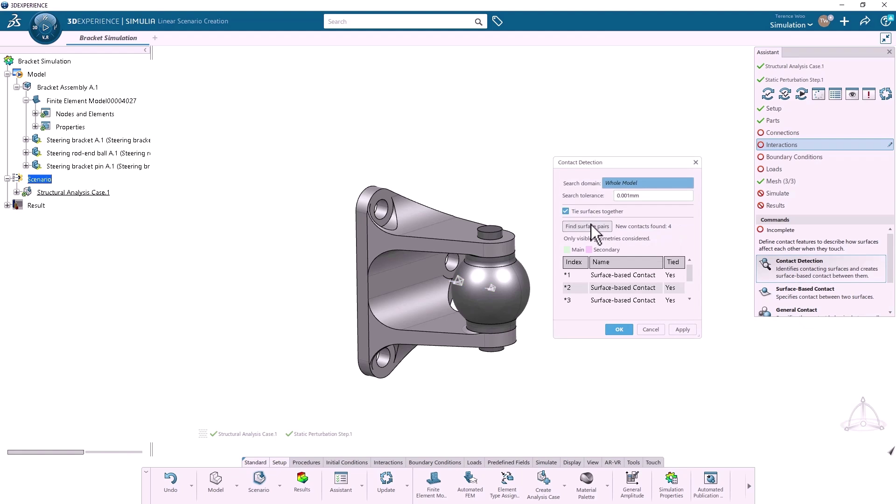
Inspect the detected surface pairs, discard pairs 1, 2 and 4, and create the tied contact from pair 3
left_click(616, 275)
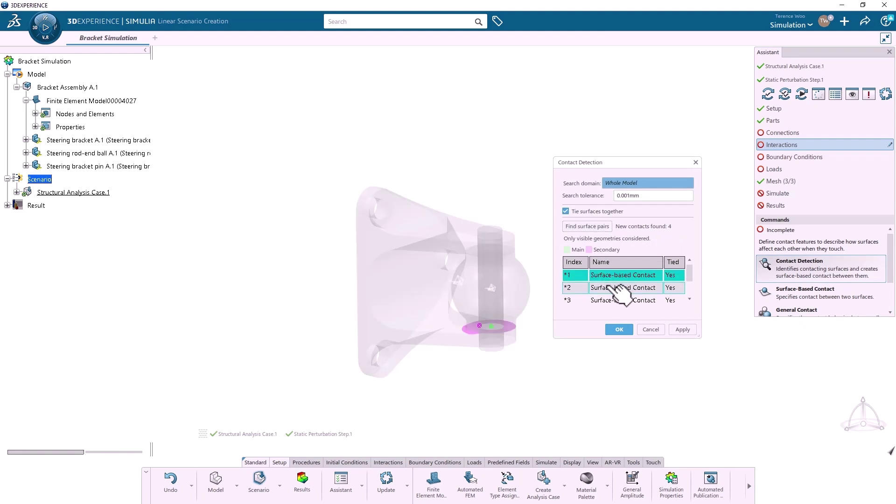
left_click(610, 287)
scroll(611, 286, "down", 1)
left_click(611, 283)
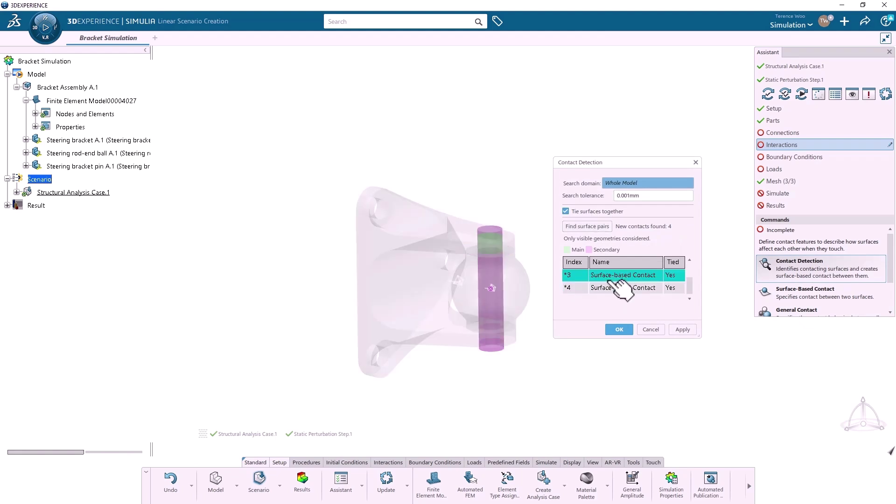
scroll(610, 282, "up", 1)
left_click(611, 277)
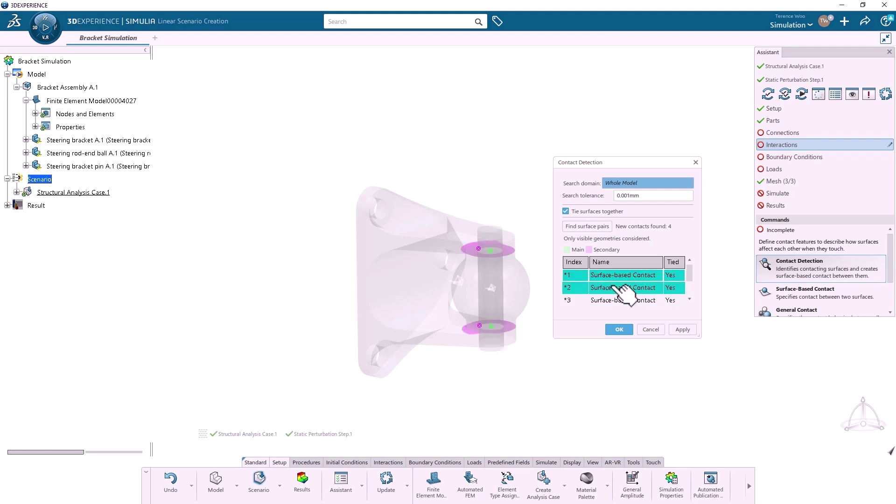
left_click(622, 288, "ctrl")
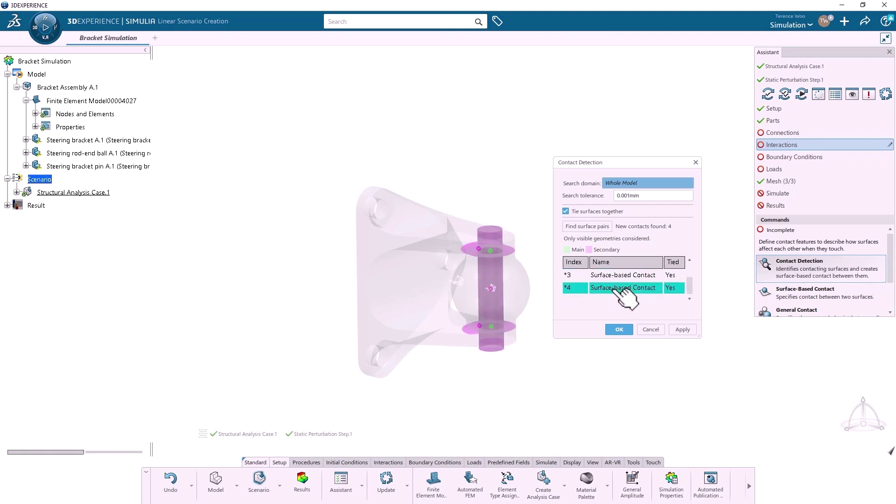
right_click(617, 289)
left_click(641, 326)
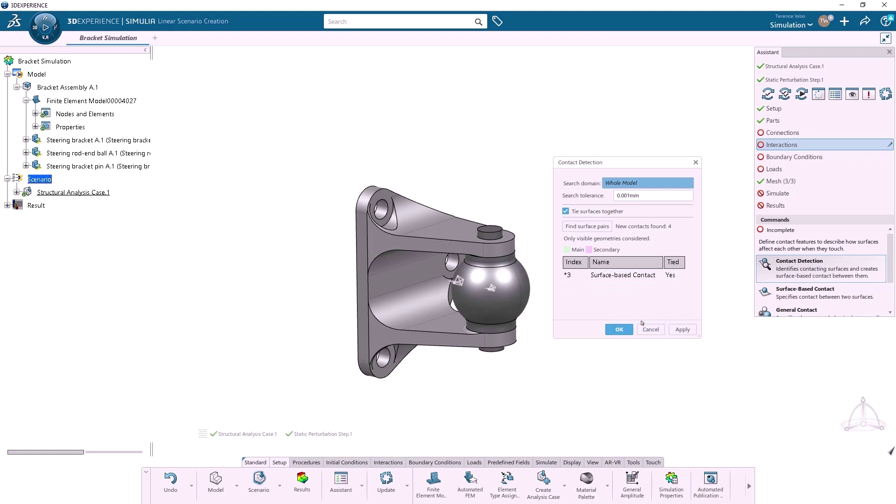
left_click(620, 329)
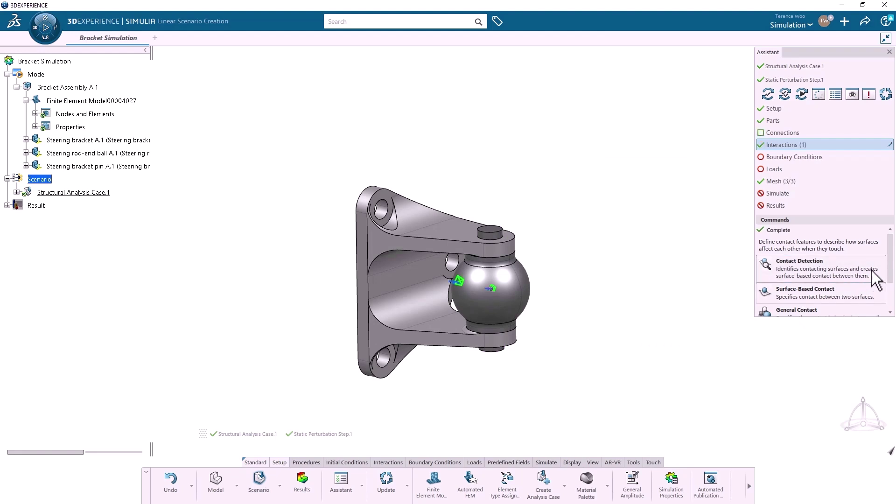
Add a General Contact interaction that includes all surfaces of the model
left_click_drag(887, 275, 887, 293)
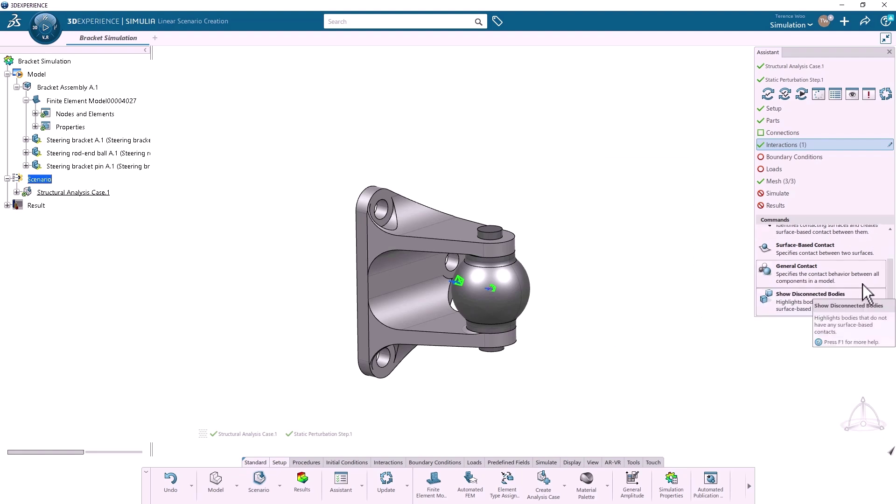
left_click(833, 279)
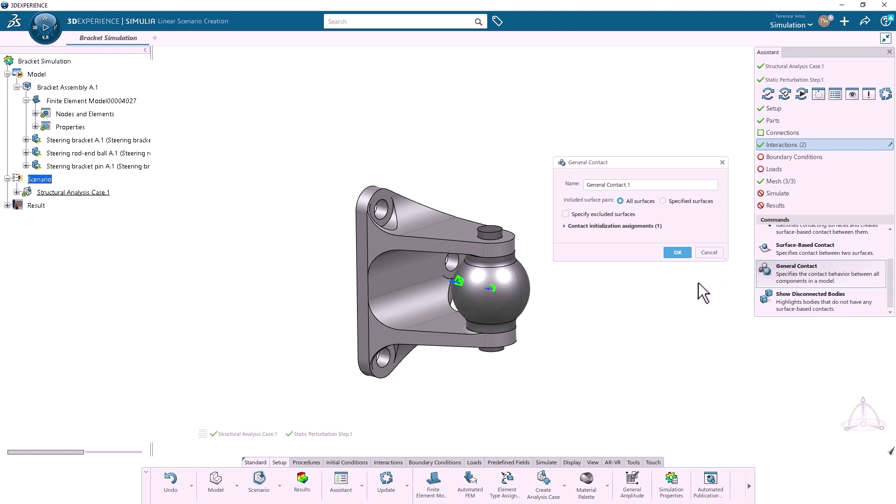
left_click(678, 256)
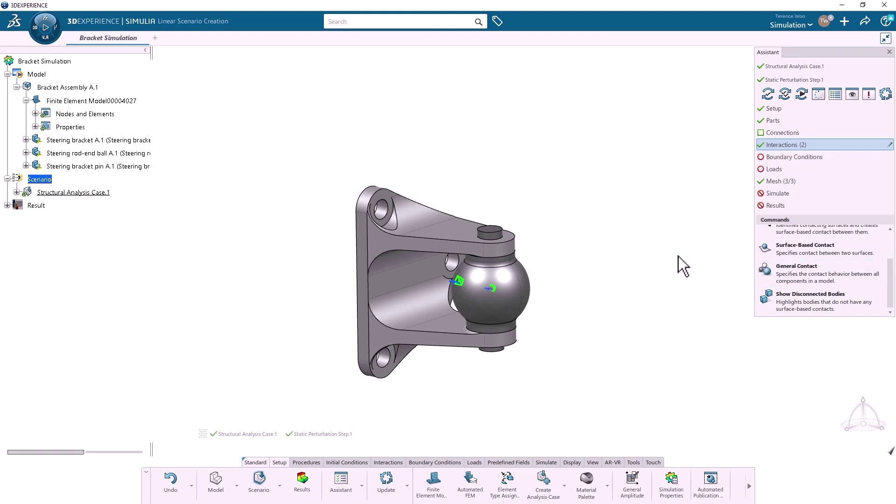
Add a Hinge boundary condition on the cylindrical face of the upper mounting hole in the steering bracket
left_click(831, 161)
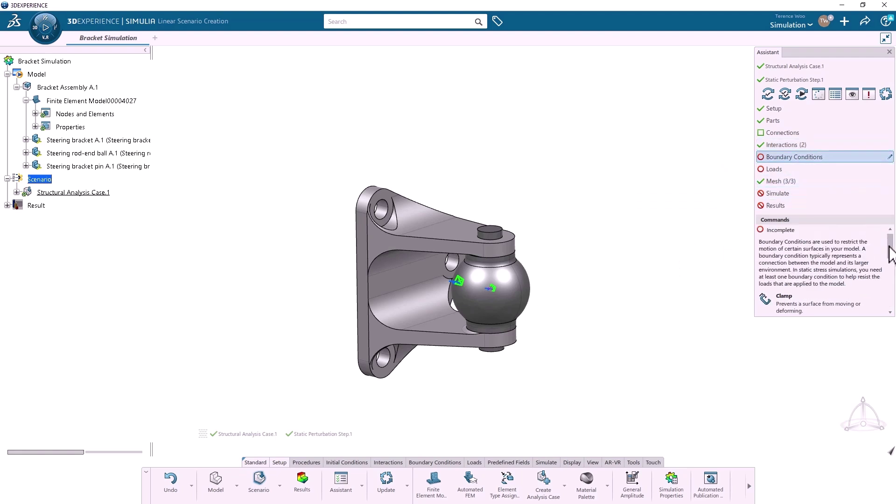
scroll(890, 257, "down", 1)
left_click_drag(890, 256, 892, 306)
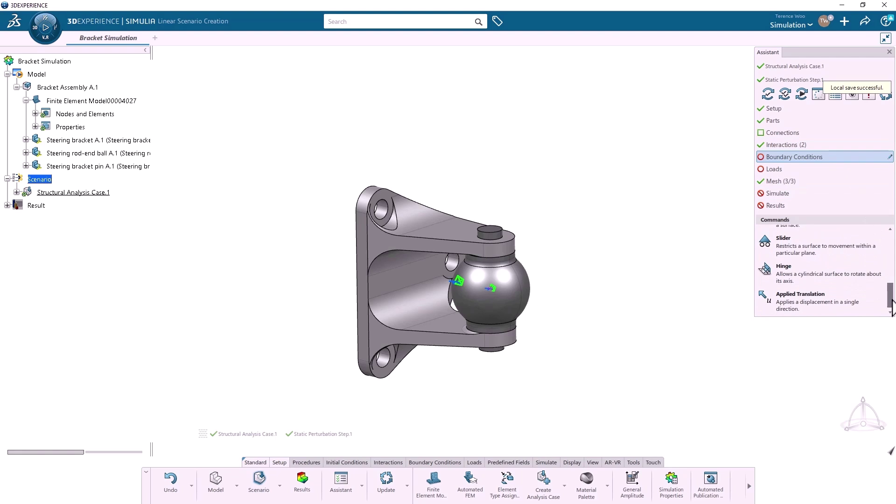
left_click(775, 275)
scroll(383, 214, "up", 4)
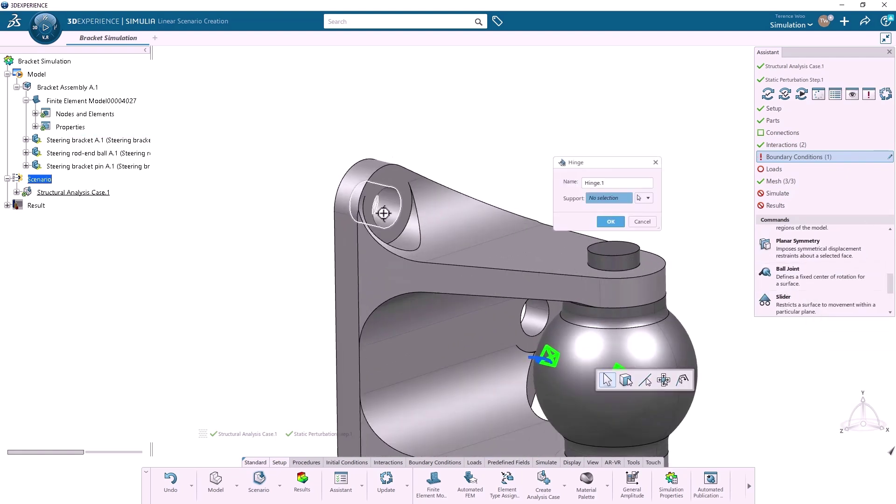
left_click(379, 206)
left_click(617, 222)
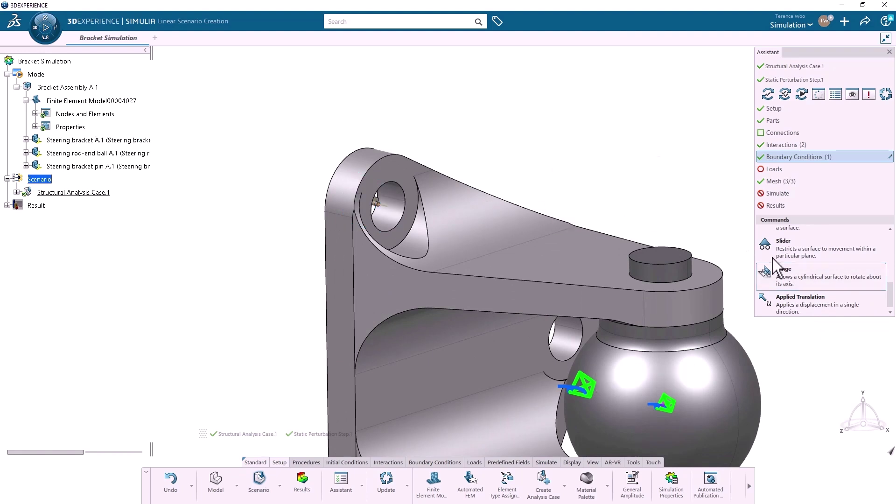
Add a second Hinge boundary condition on the mounting hole behind the rod-end ball
left_click(796, 276)
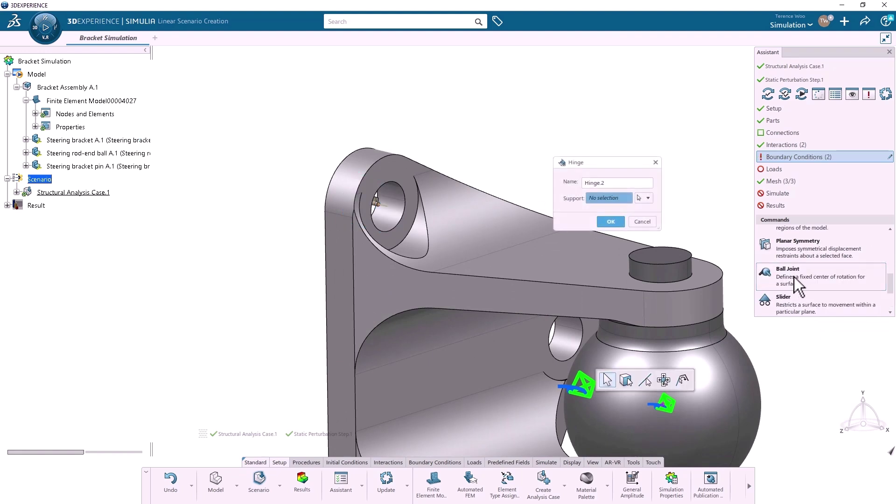
left_click(574, 335)
left_click(615, 223)
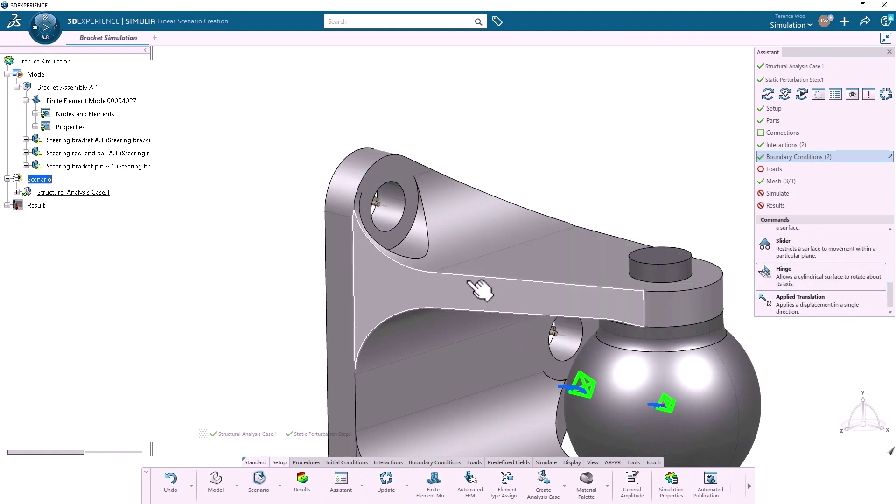
Add a third Hinge boundary condition on the cylindrical face of the bracket's lower mounting hole
scroll(474, 303, "down", 5)
scroll(443, 396, "up", 3)
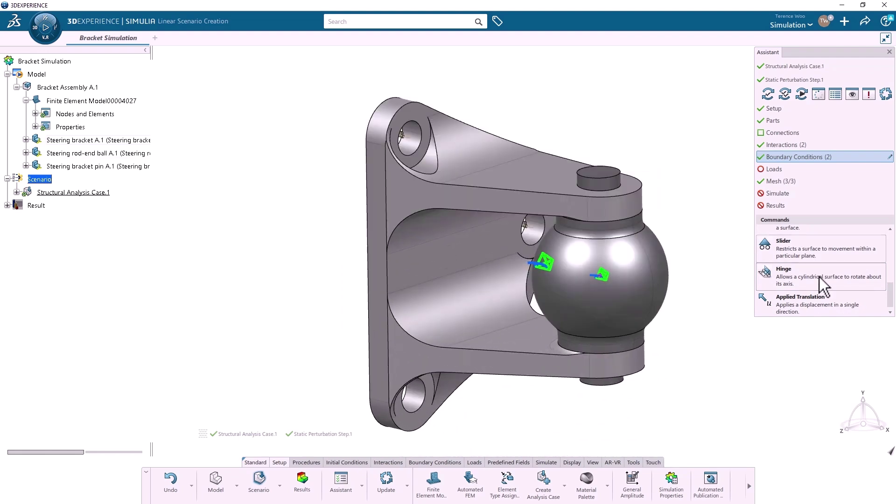
left_click(879, 284)
left_click(413, 387)
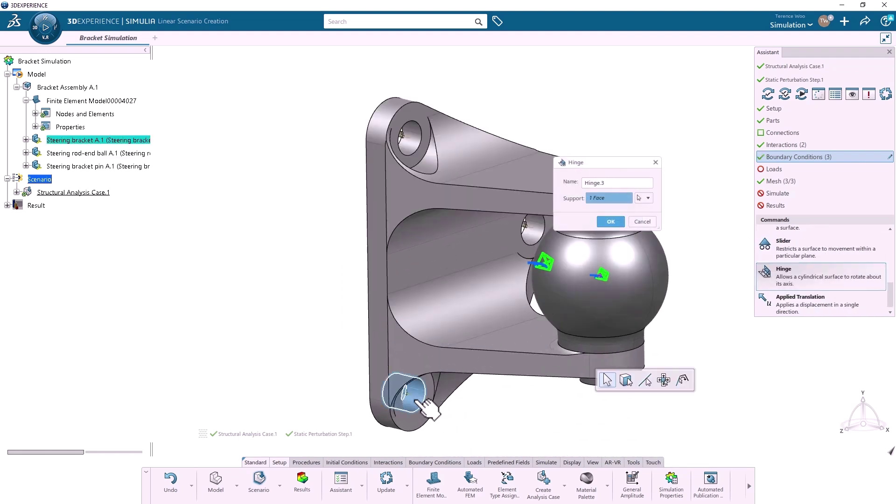
left_click(606, 223)
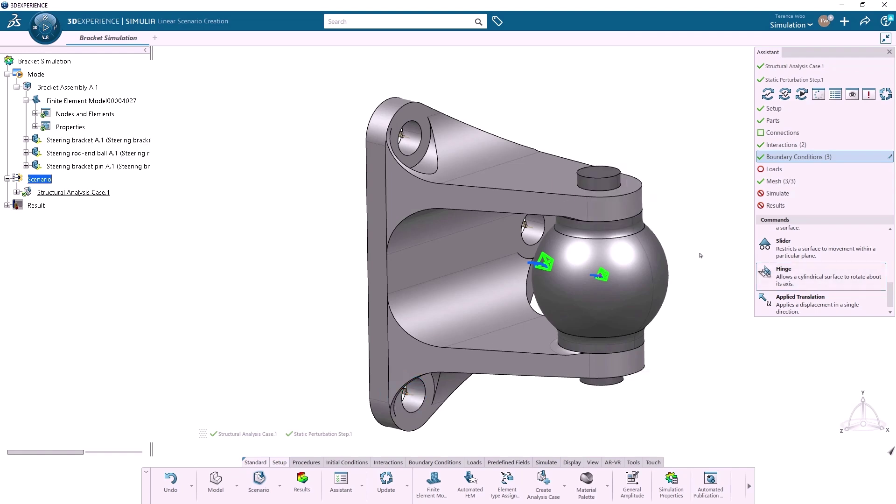
Add a Slider boundary condition on the flat back face of the steering bracket
left_click(785, 248)
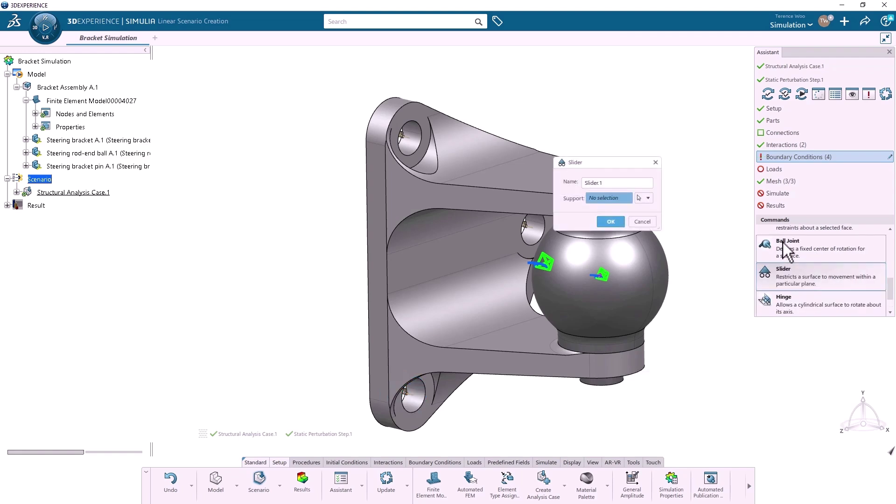
middle_click_drag(496, 300, 532, 314)
left_click(570, 256)
left_click(607, 221)
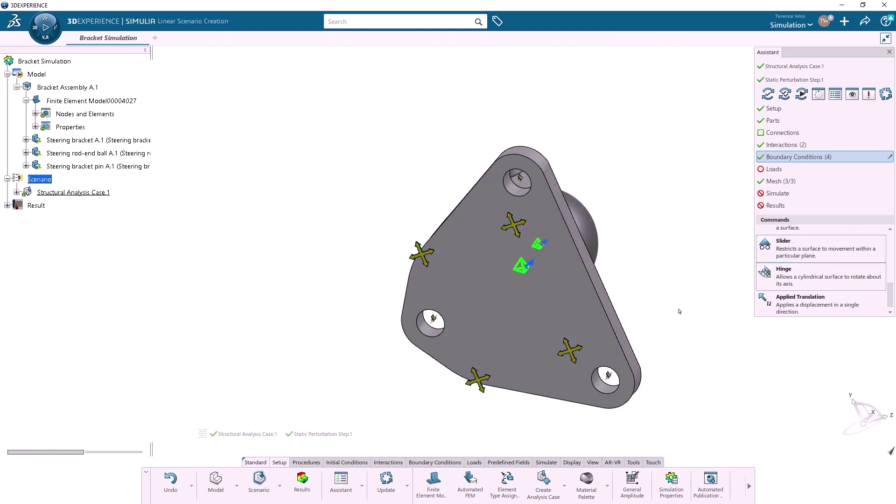
Apply a Force load of -6000 N in the Z direction to the spherical face of the steering rod-end ball
middle_click_drag(680, 314, 525, 338)
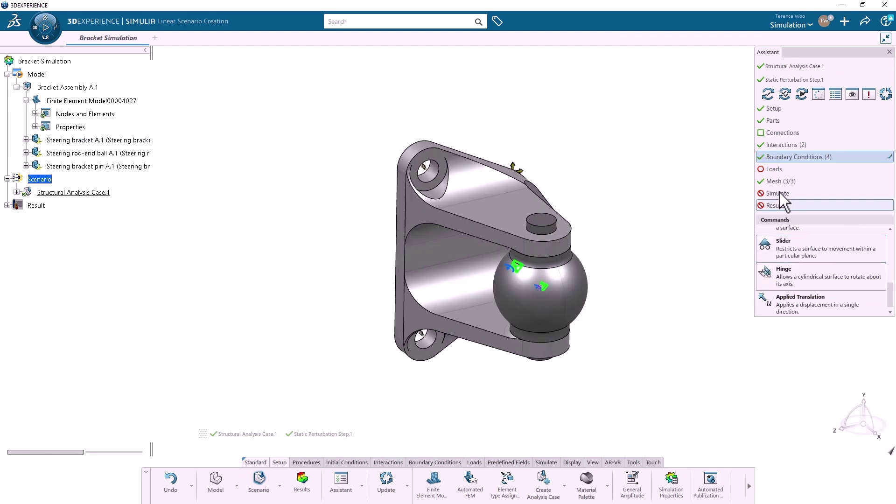
left_click(805, 168)
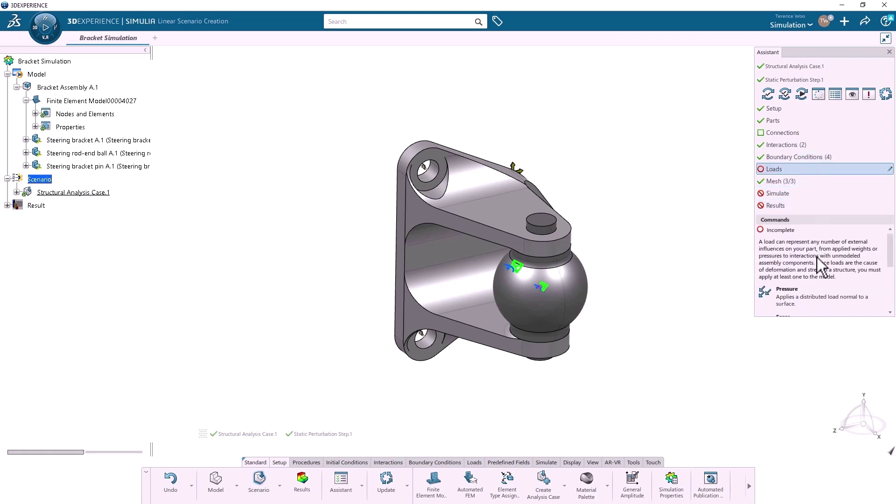
scroll(816, 257, "down", 2)
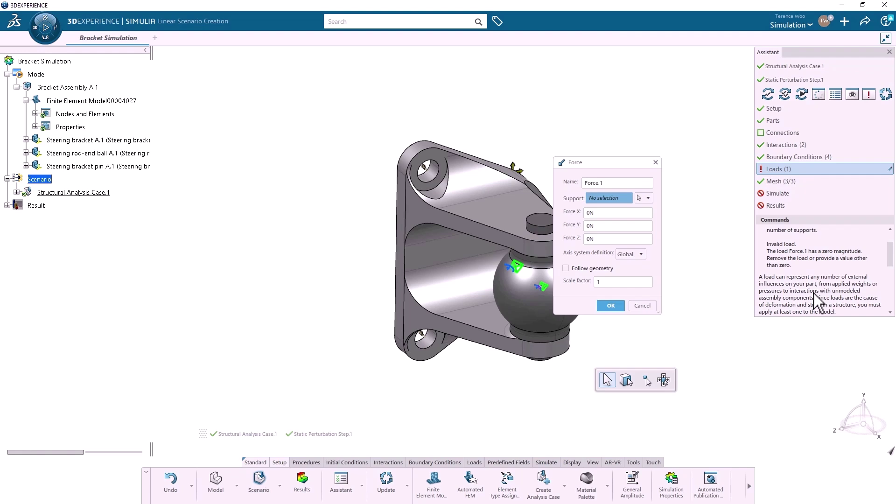
left_click(546, 292)
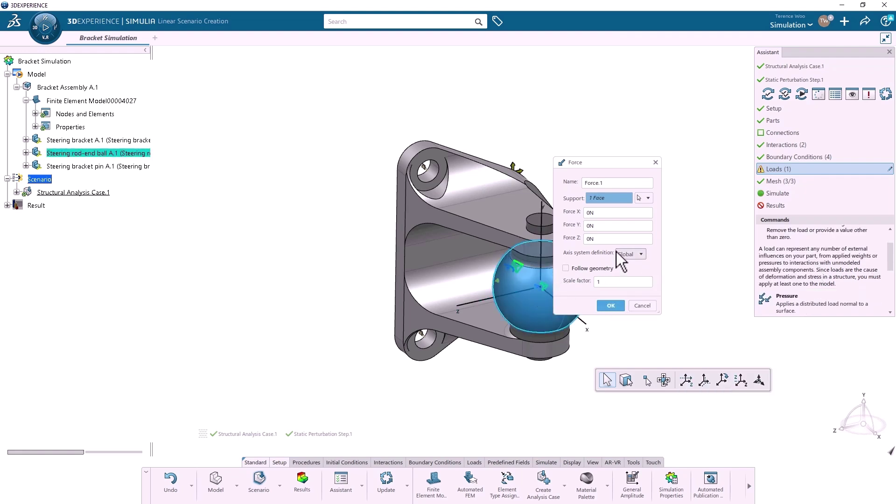
left_click(623, 239)
type("-6000")
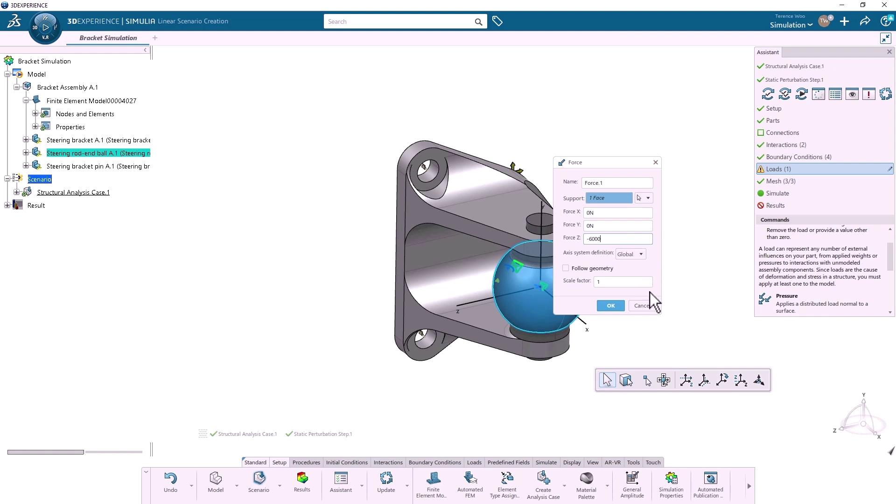
key("Tab")
left_click(618, 309)
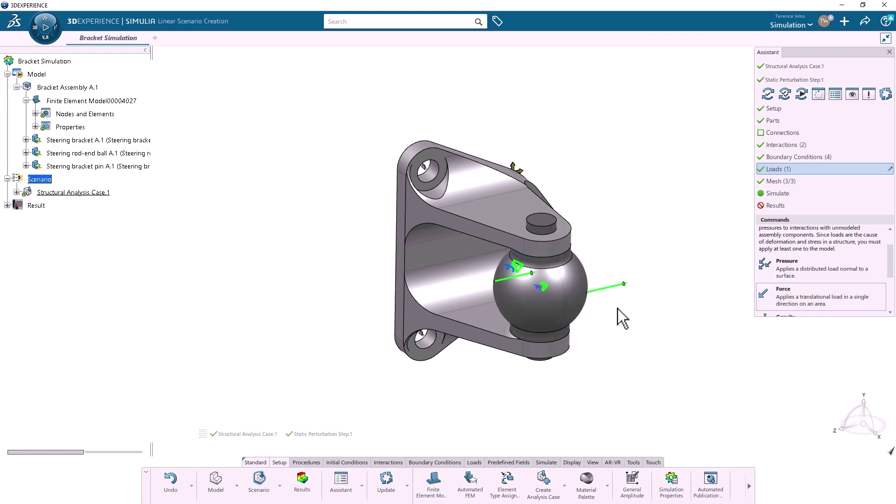
Review the tetrahedron mesh settings in the Mesh Part Manager and update all meshes of the assembly
left_click(820, 184)
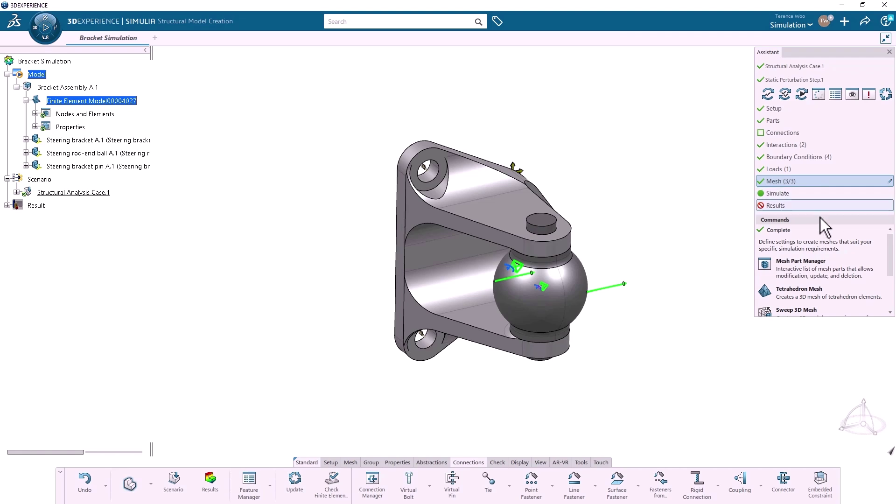
left_click(834, 264)
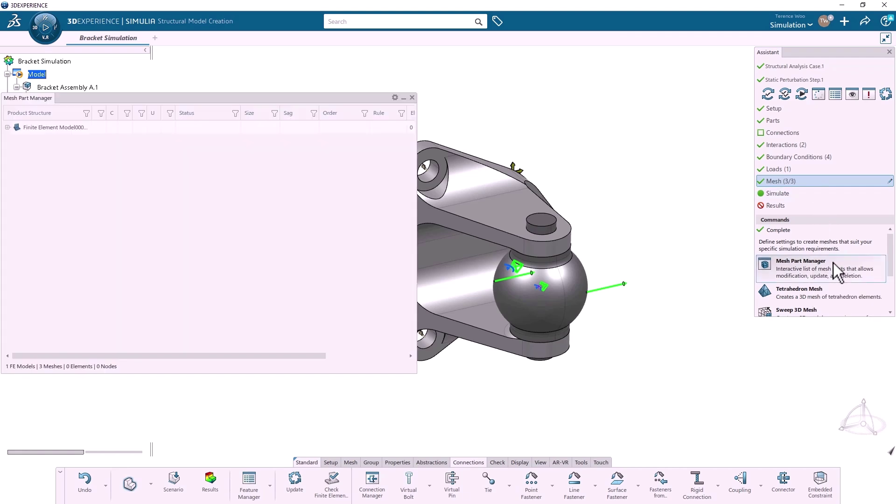
left_click(7, 127)
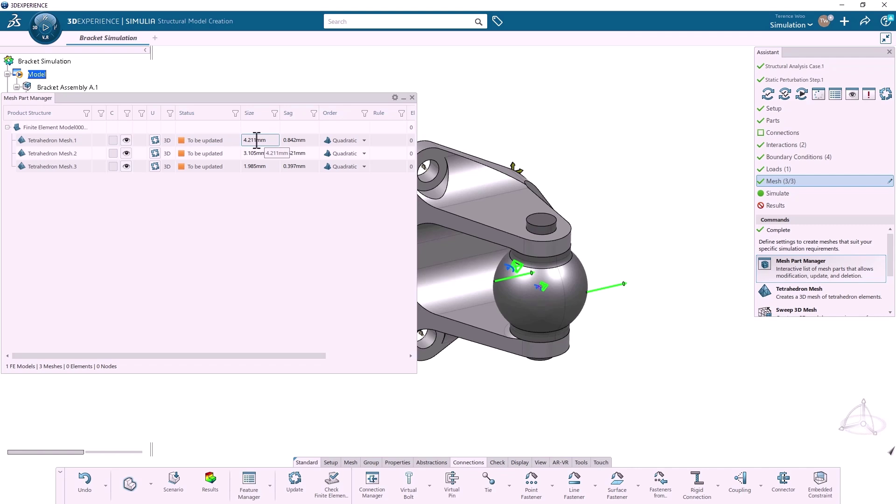
double_click(89, 141)
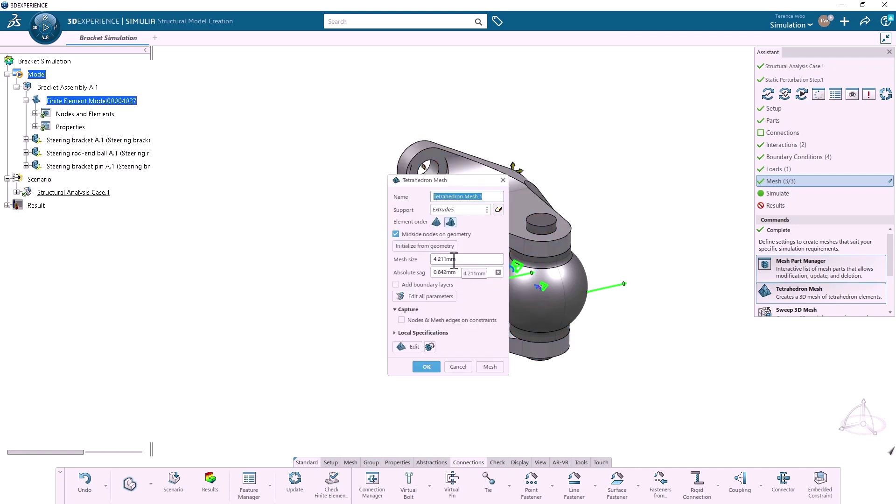
left_click(425, 367)
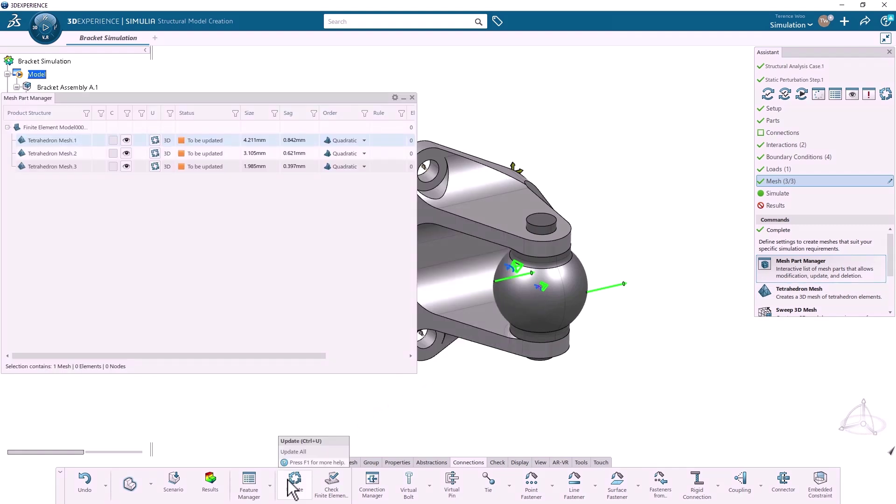
left_click(294, 483)
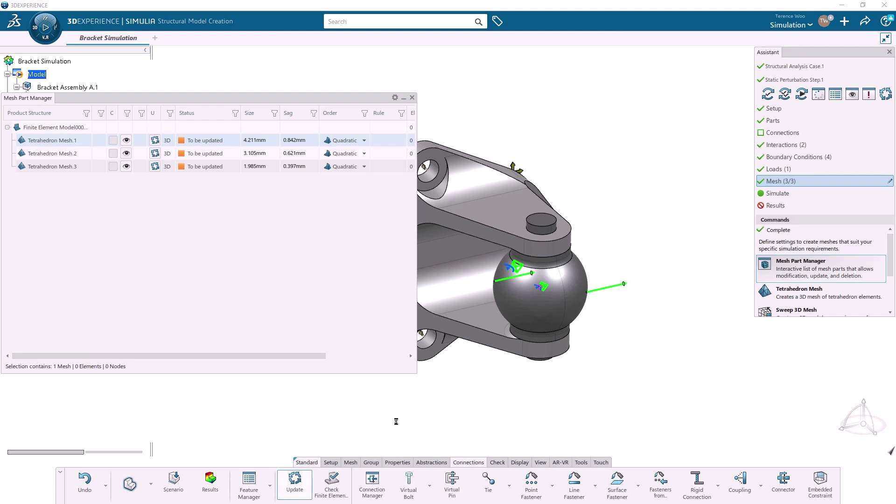
left_click(413, 98)
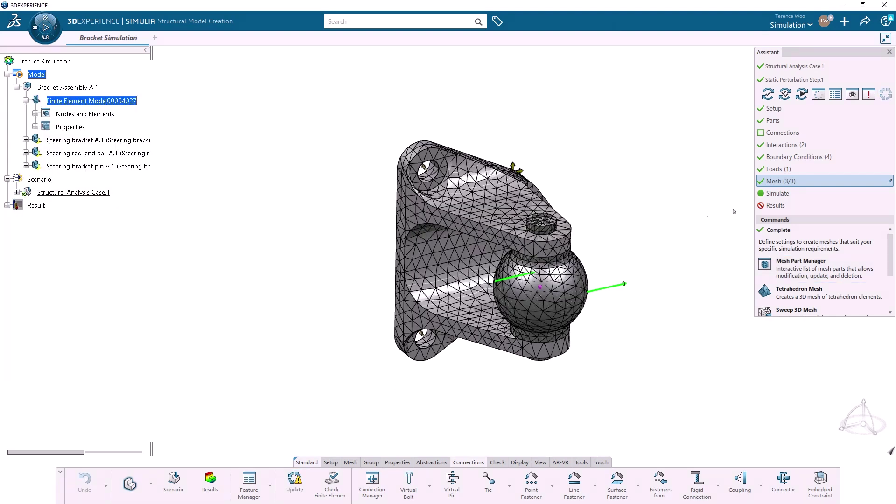
Run the simulation of Structural Analysis Case.1 with Local interactive location, Credits licensing and 4 cores, and close the status report
left_click(796, 194)
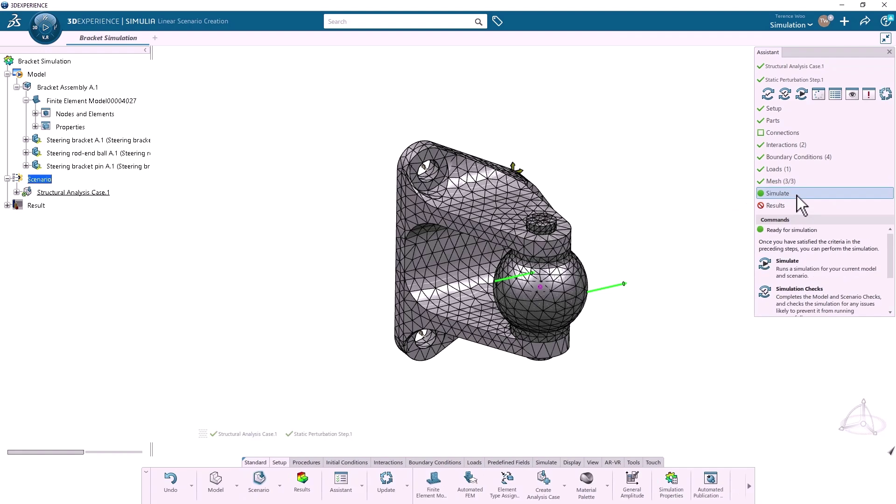
left_click(805, 266)
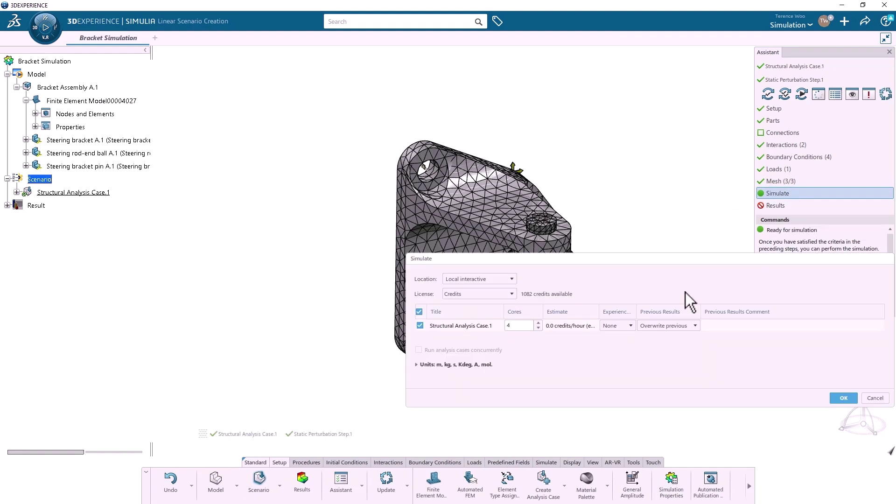
left_click(512, 278)
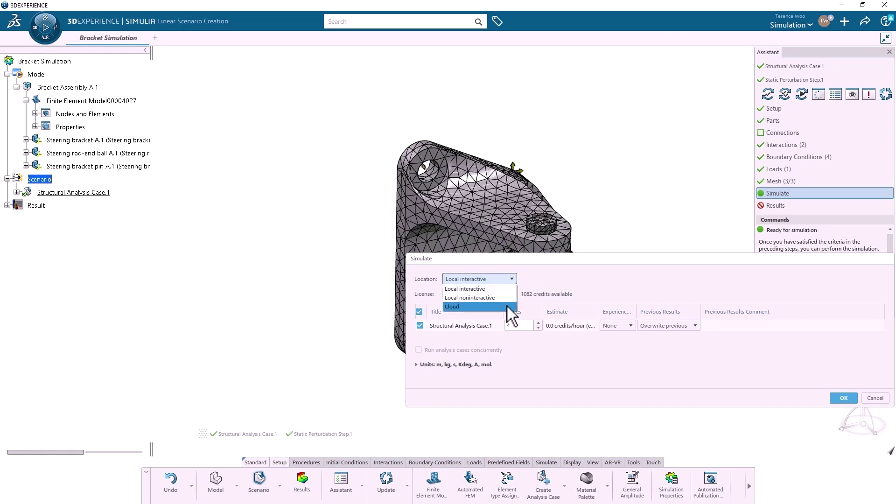
left_click(507, 292)
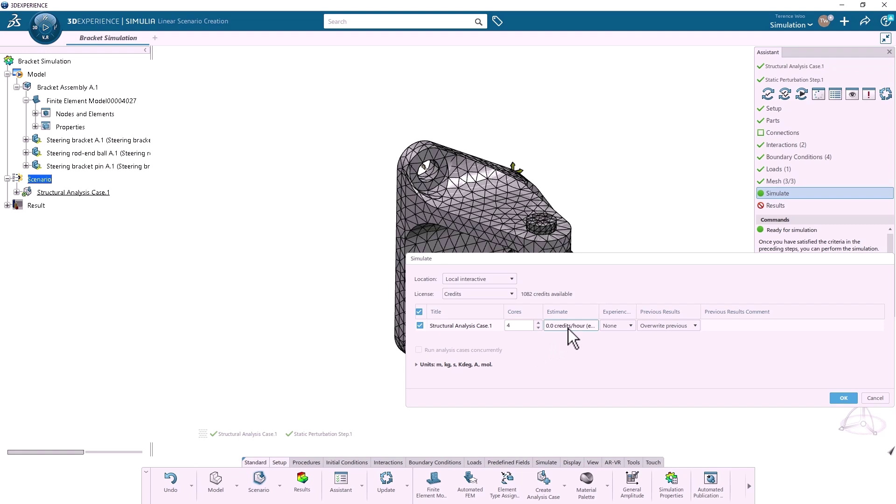
left_click(851, 401)
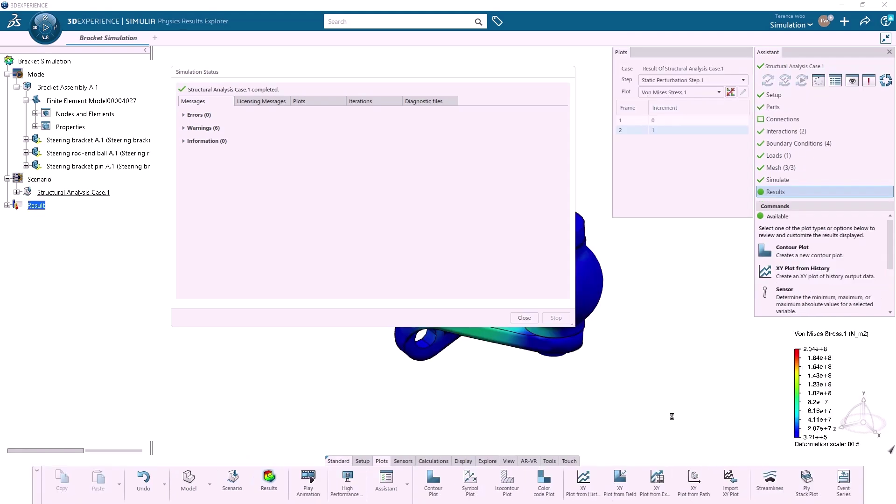
left_click(524, 318)
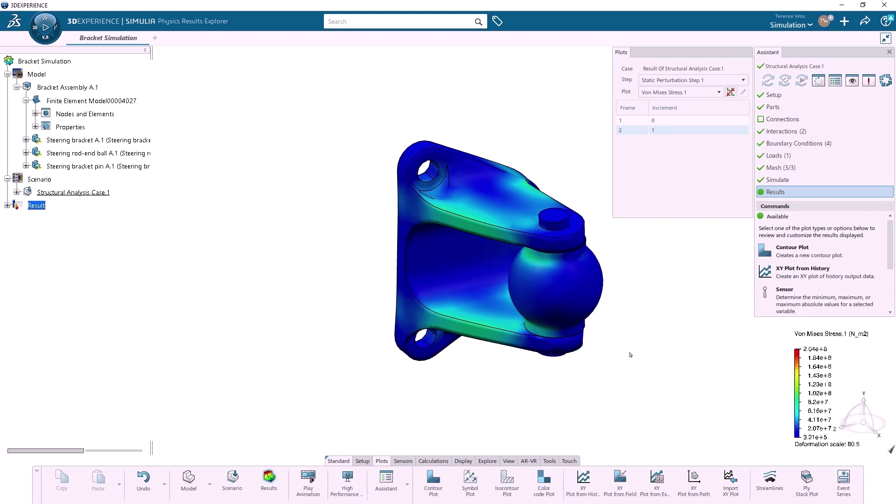
Inspect the stressed bracket from the opposite side and switch the result plot to Displacement.1
middle_click_drag(632, 348, 574, 326)
left_click(694, 96)
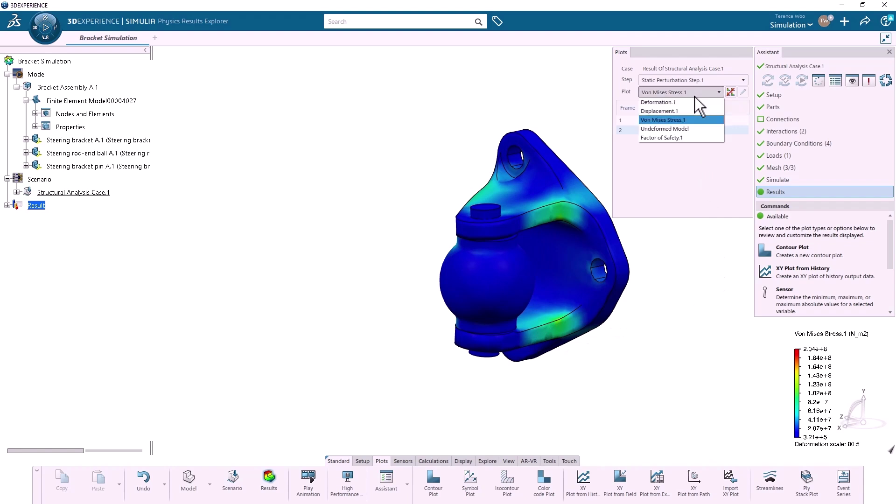
left_click(694, 110)
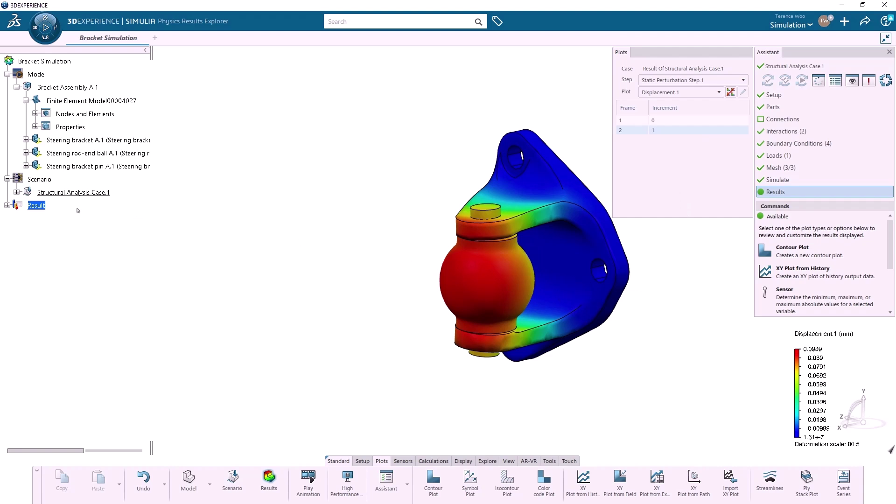
Expand the analysis result down to its field plots and display the Von Mises Stress.1 plot
left_click(7, 206)
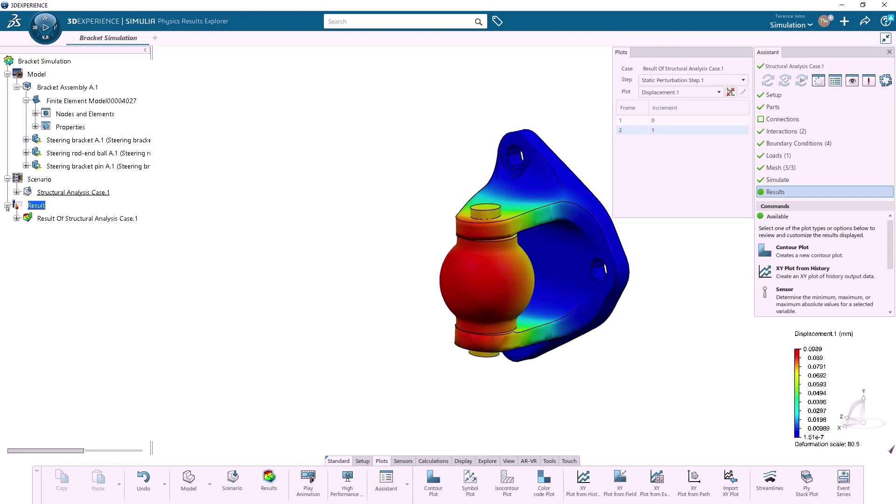
left_click(17, 218)
left_click(26, 231)
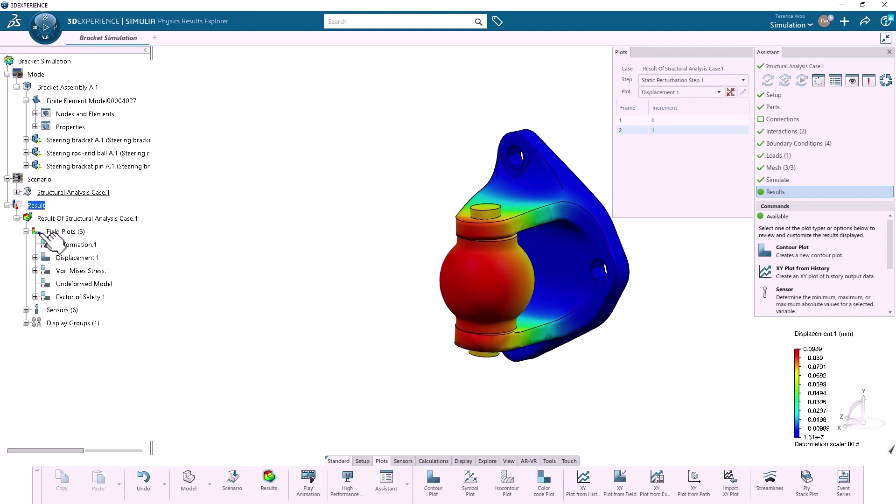
double_click(84, 270)
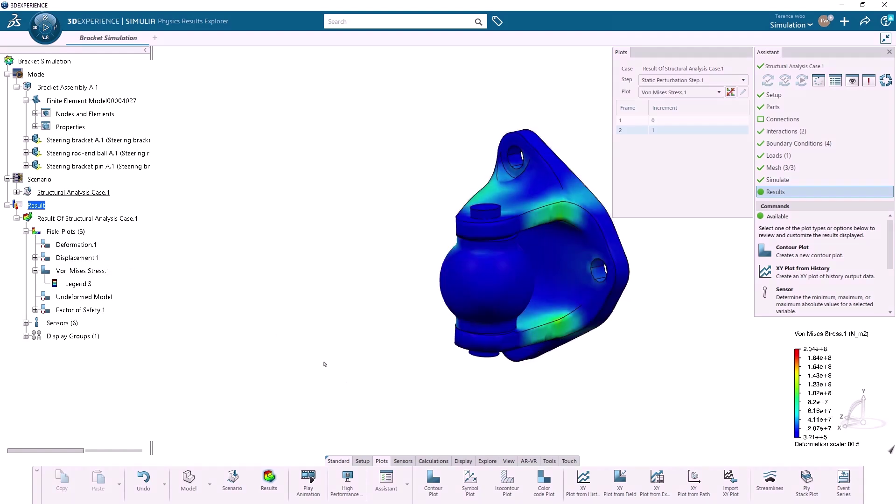
Create a Tresca Equivalent Stress contour plot for Display Group.1 and switch the displayed plot back to Von Mises Stress.1
left_click(433, 479)
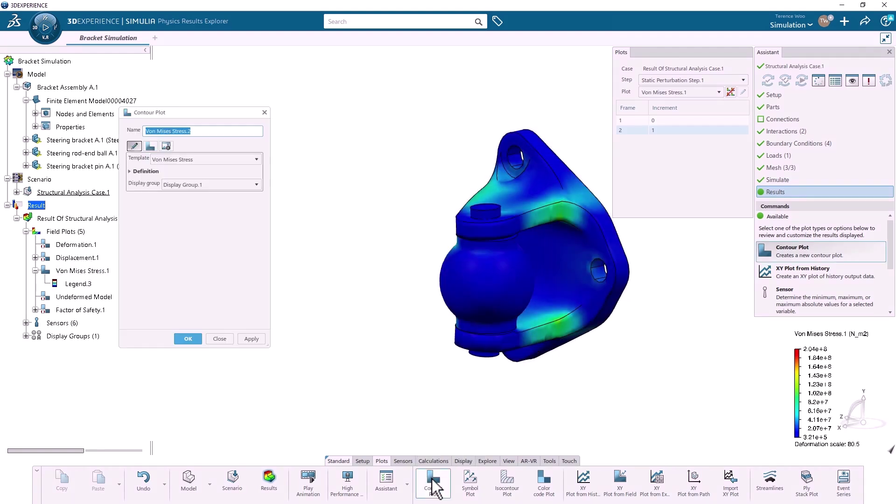
left_click(239, 160)
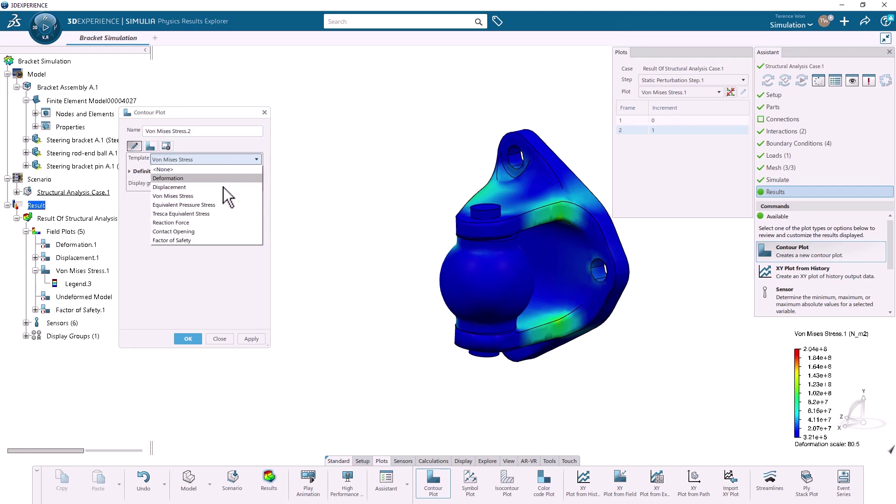
left_click(218, 212)
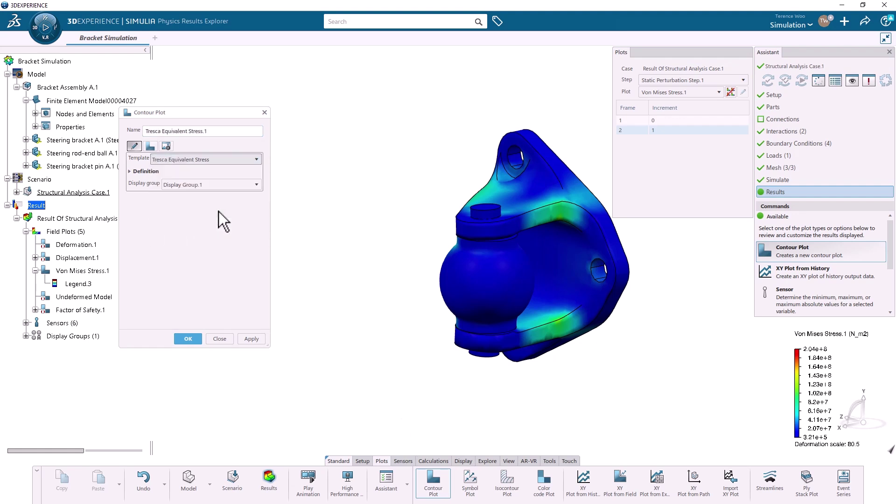
left_click(197, 339)
left_click(656, 93)
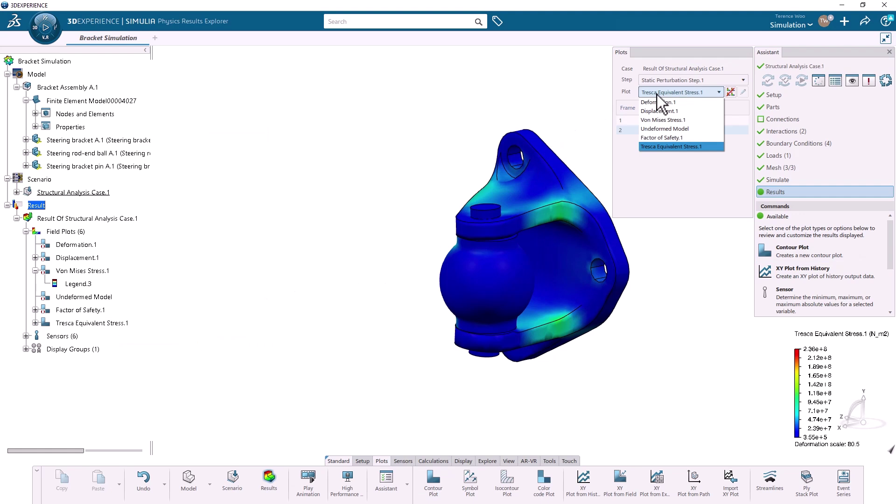
left_click(670, 120)
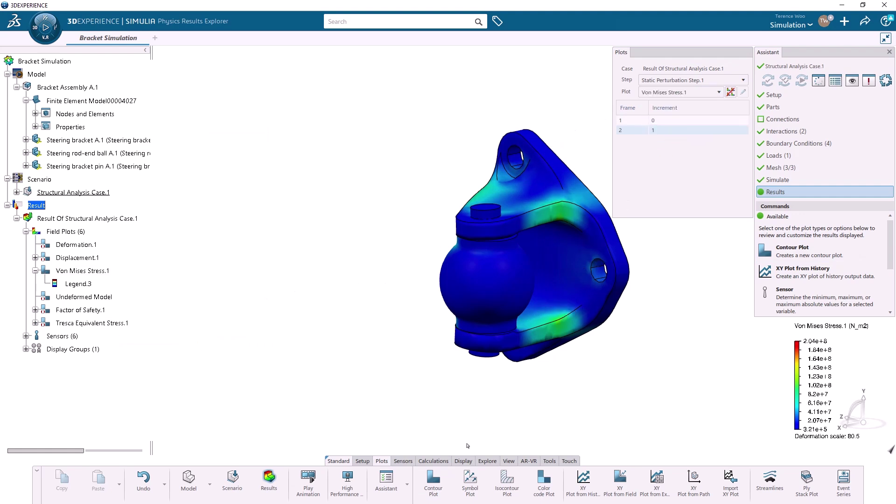
Section the Von Mises stress plot through the middle of the bracket assembly and inspect the cut from the opposite side
left_click(463, 460)
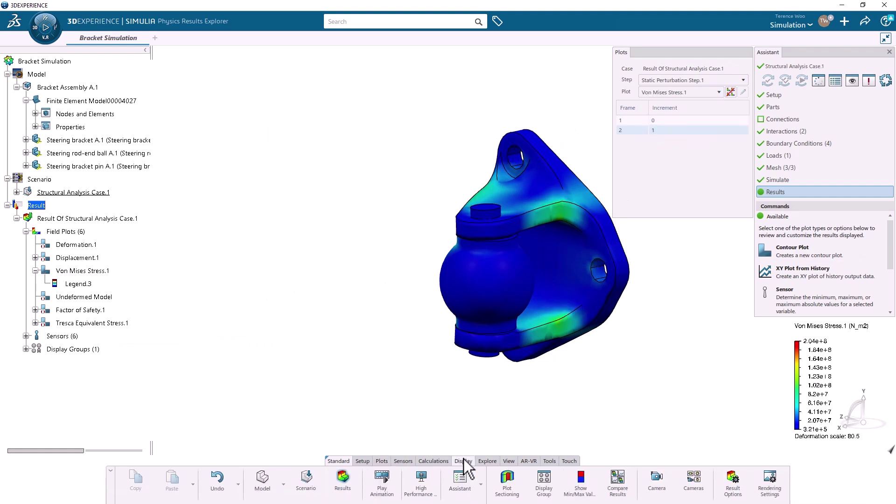
left_click(509, 488)
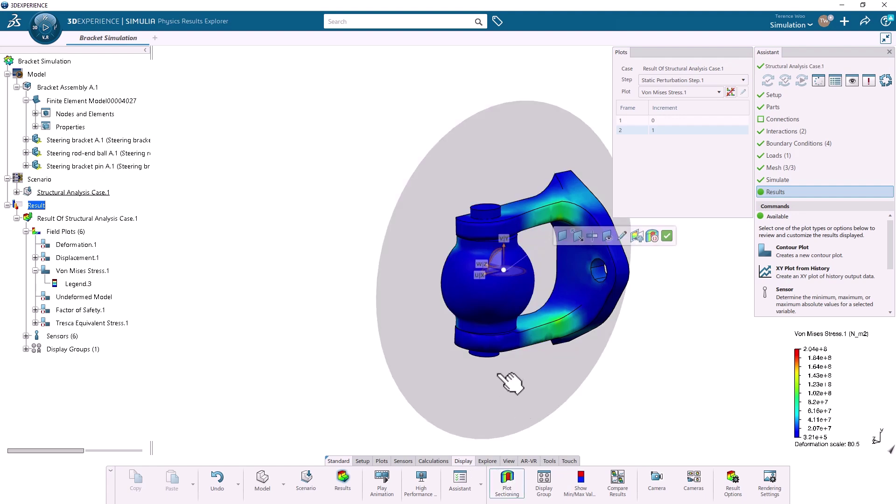
middle_click_drag(510, 381, 699, 243)
left_click(682, 233)
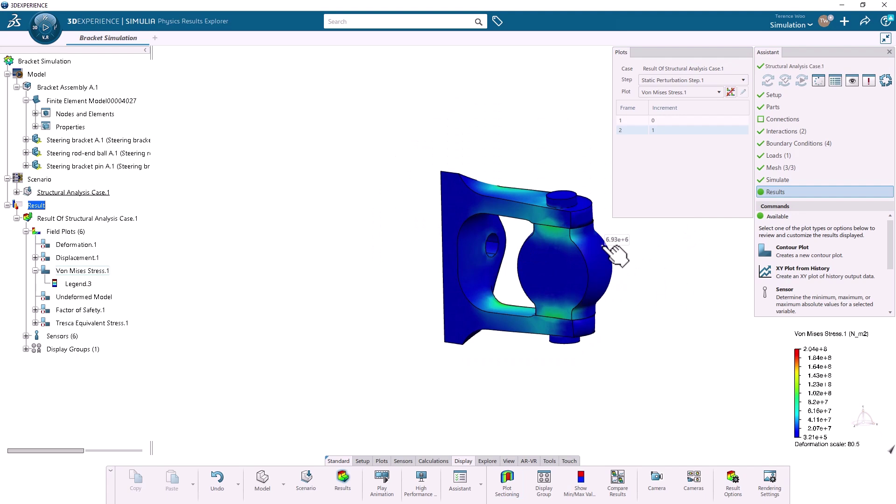
scroll(564, 242, "up", 5)
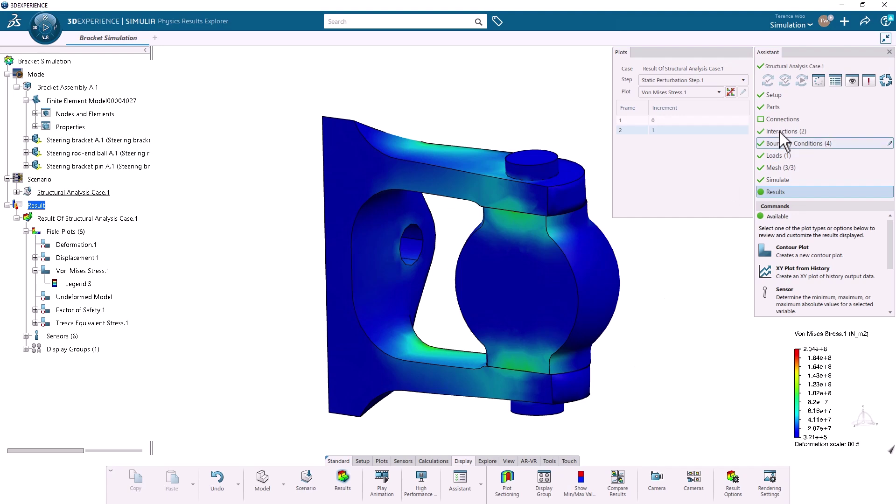
Switch to the 3DDashboard in the browser and open the 3DLearn app from the 3DEXPERIENCE WORKS Learner role
left_click(864, 26)
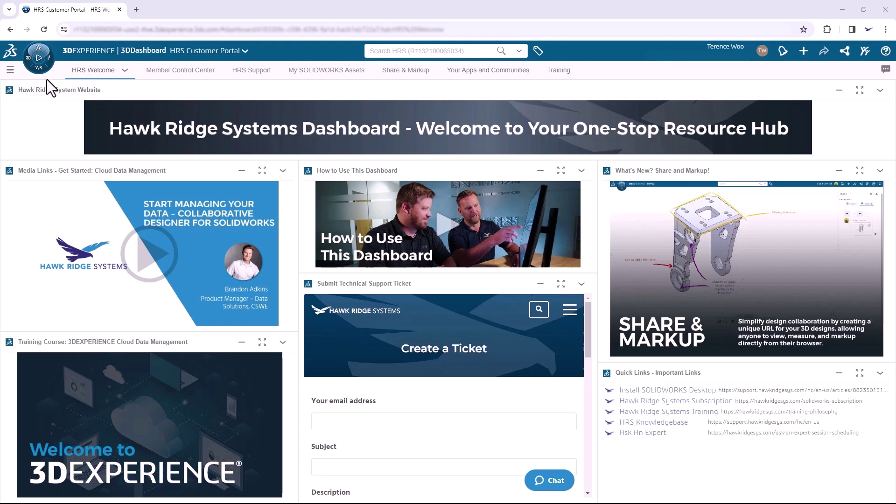
left_click(39, 57)
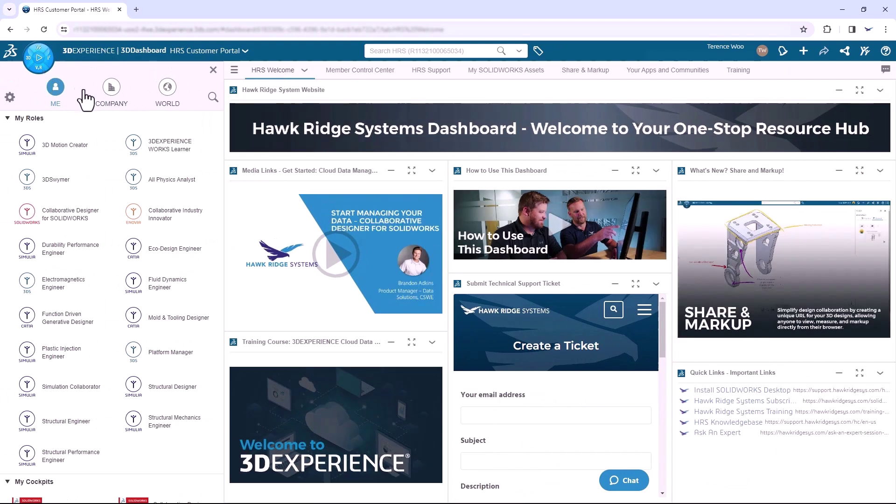
left_click(159, 149)
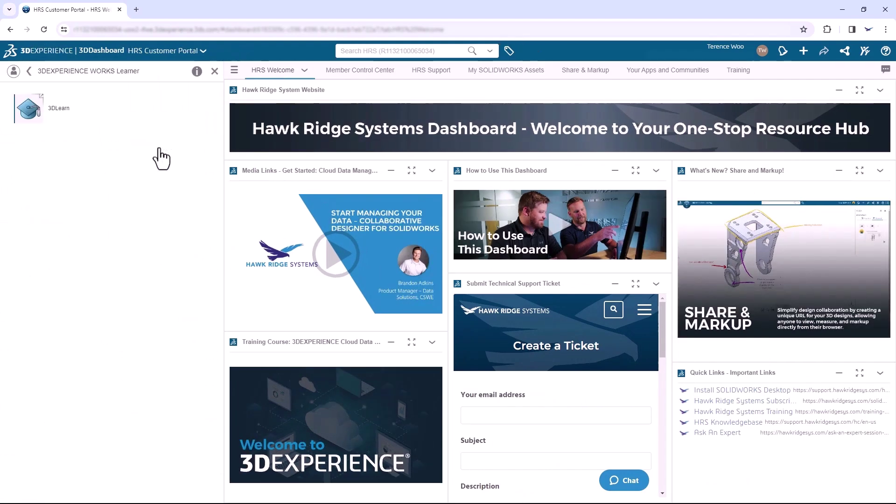
left_click(63, 113)
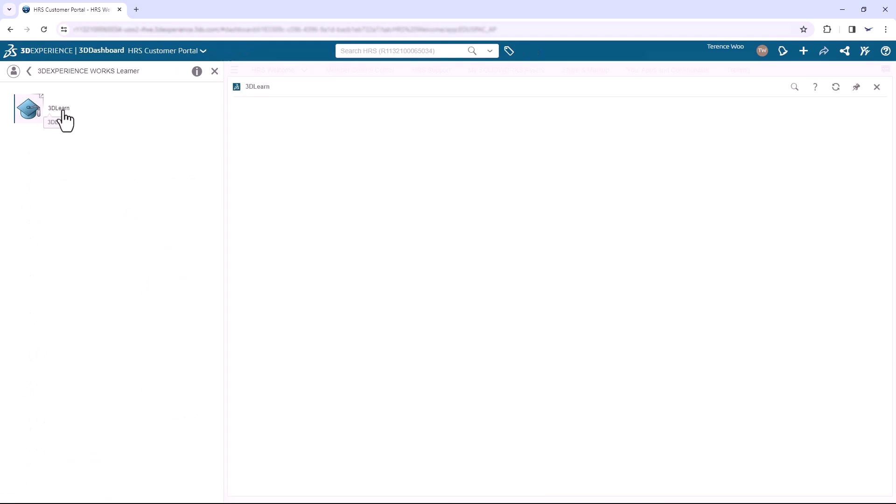
left_click(215, 71)
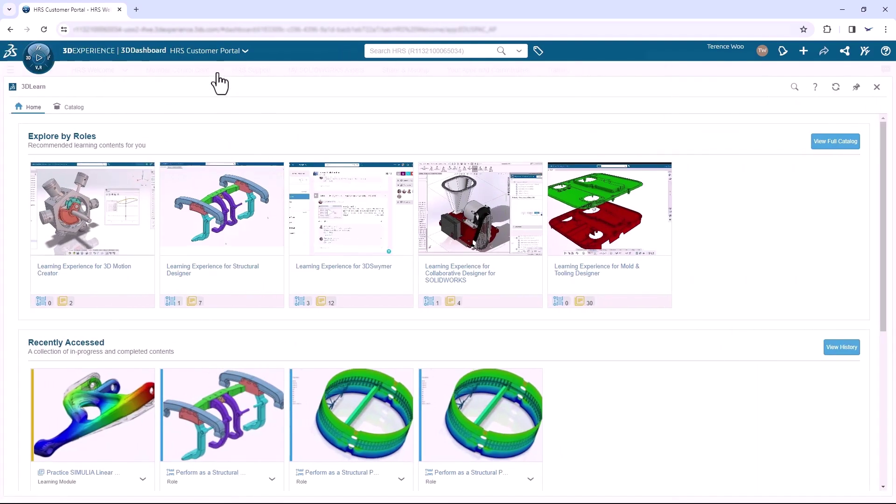
In the catalog's 3DEXPERIENCE WORKS Library, open Learning Experience for Structural Engineer and review the learning modules of Perform as a Structural Engineer
left_click(77, 107)
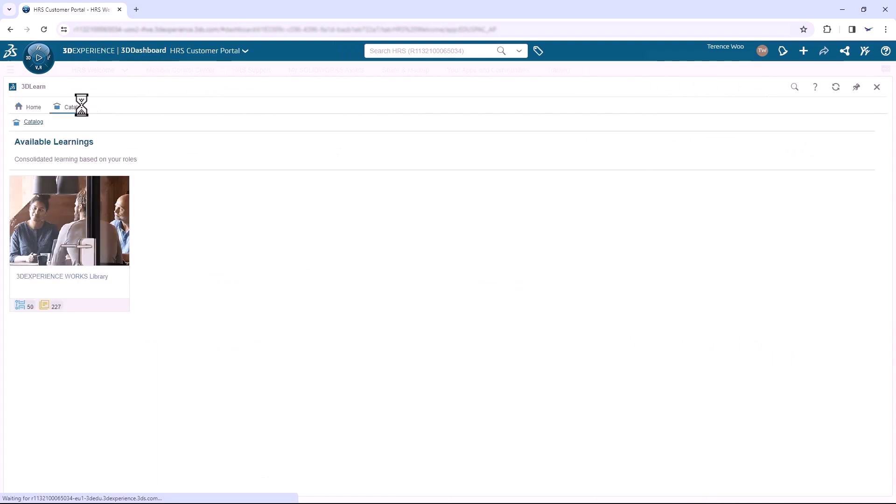
left_click(66, 223)
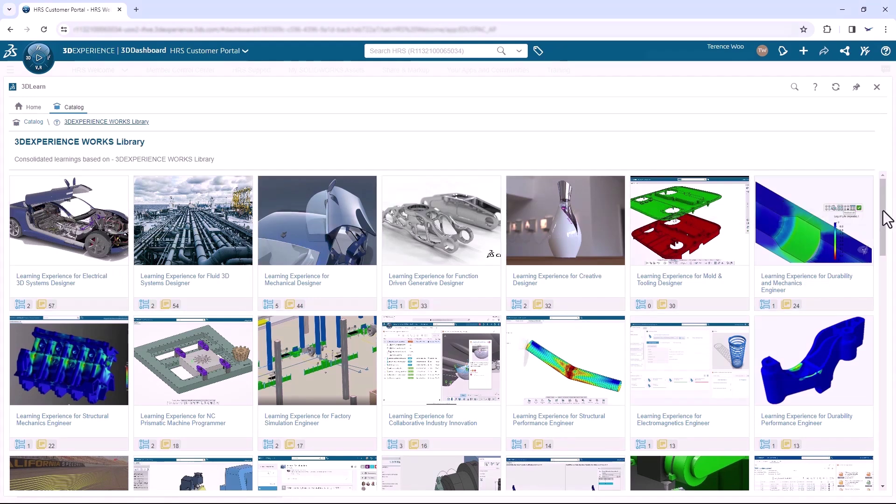
left_click_drag(883, 218, 877, 265)
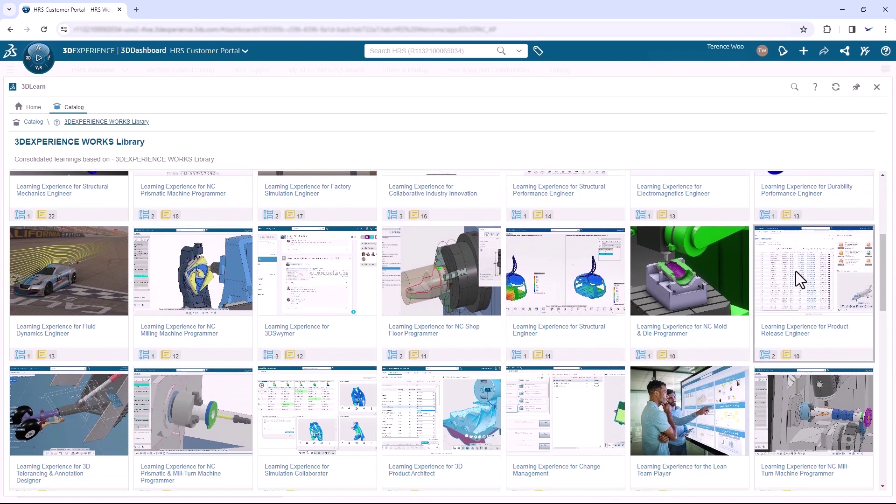
left_click(566, 288)
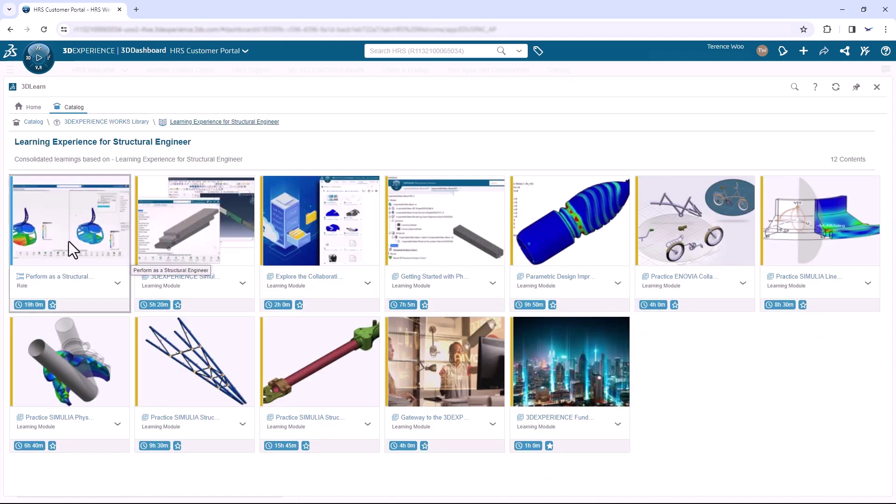
left_click(69, 242)
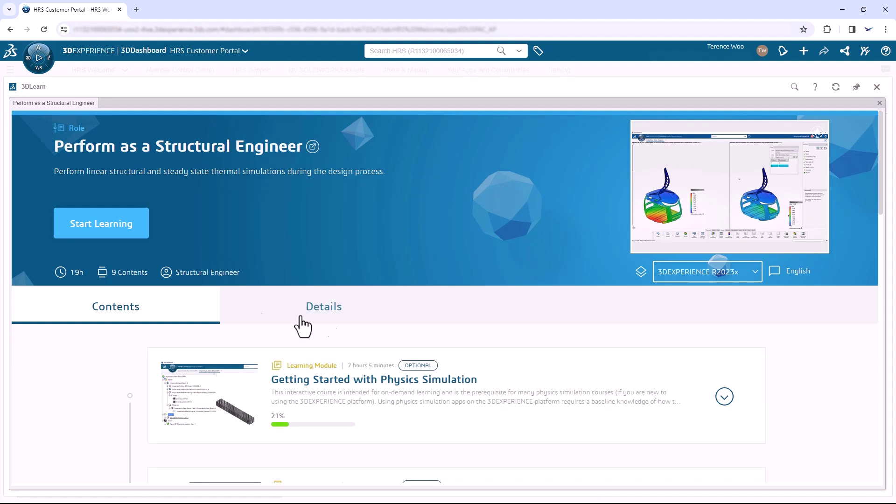
scroll(379, 327, "down", 7)
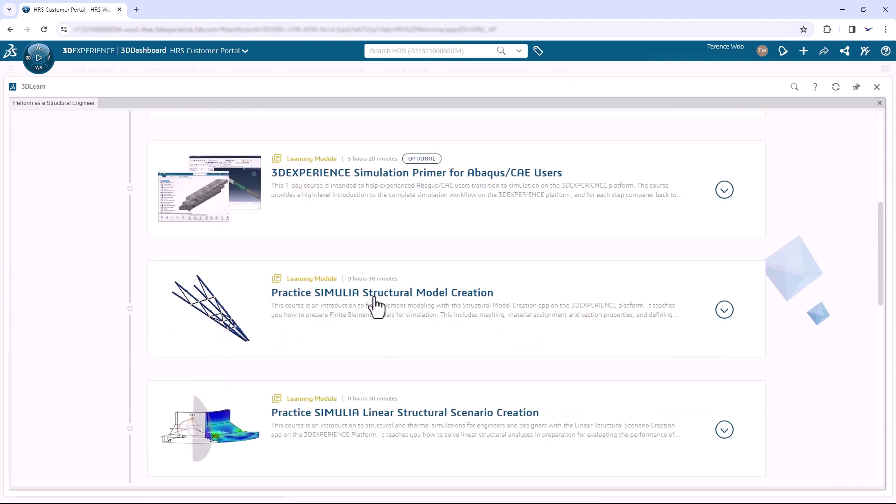